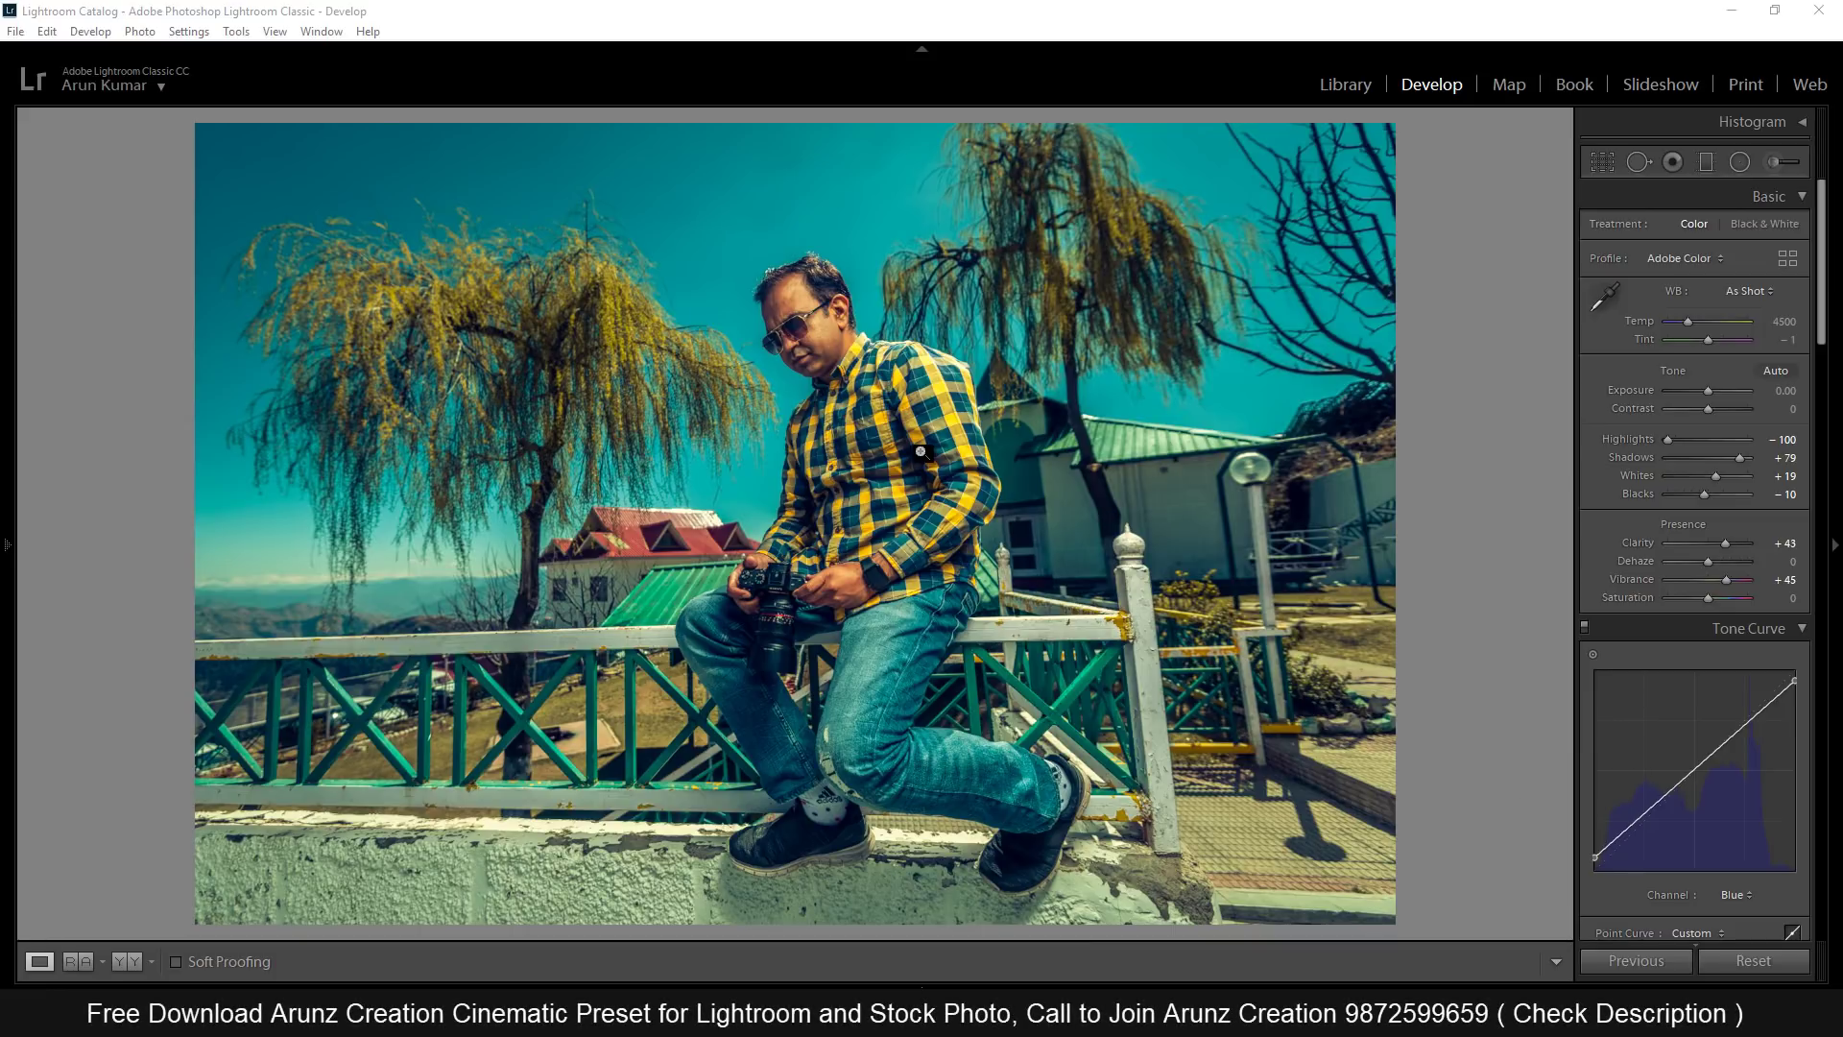
Step: Compare the finished teal-and-yellow edit against the original photo with Before/After
key("backslash")
key("backslash")
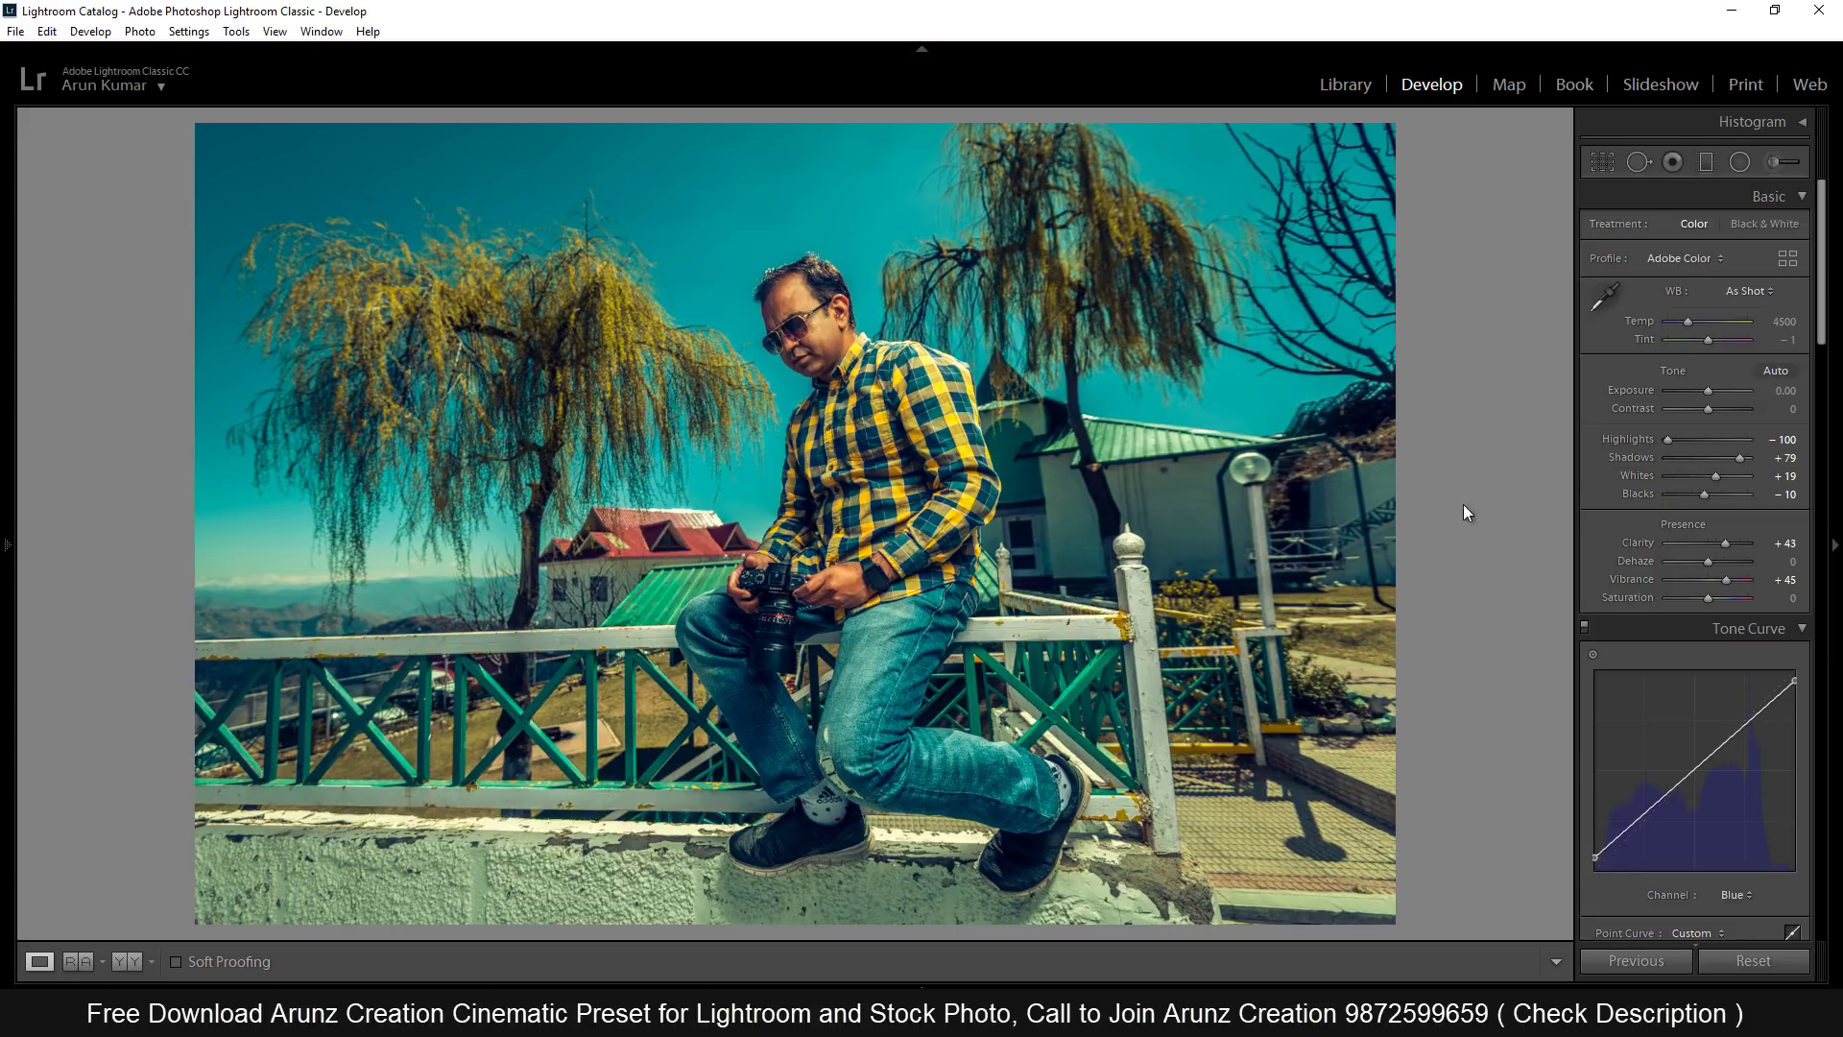
Step: Reset all edits and show the file name and exposure info overlay
left_click(1755, 960)
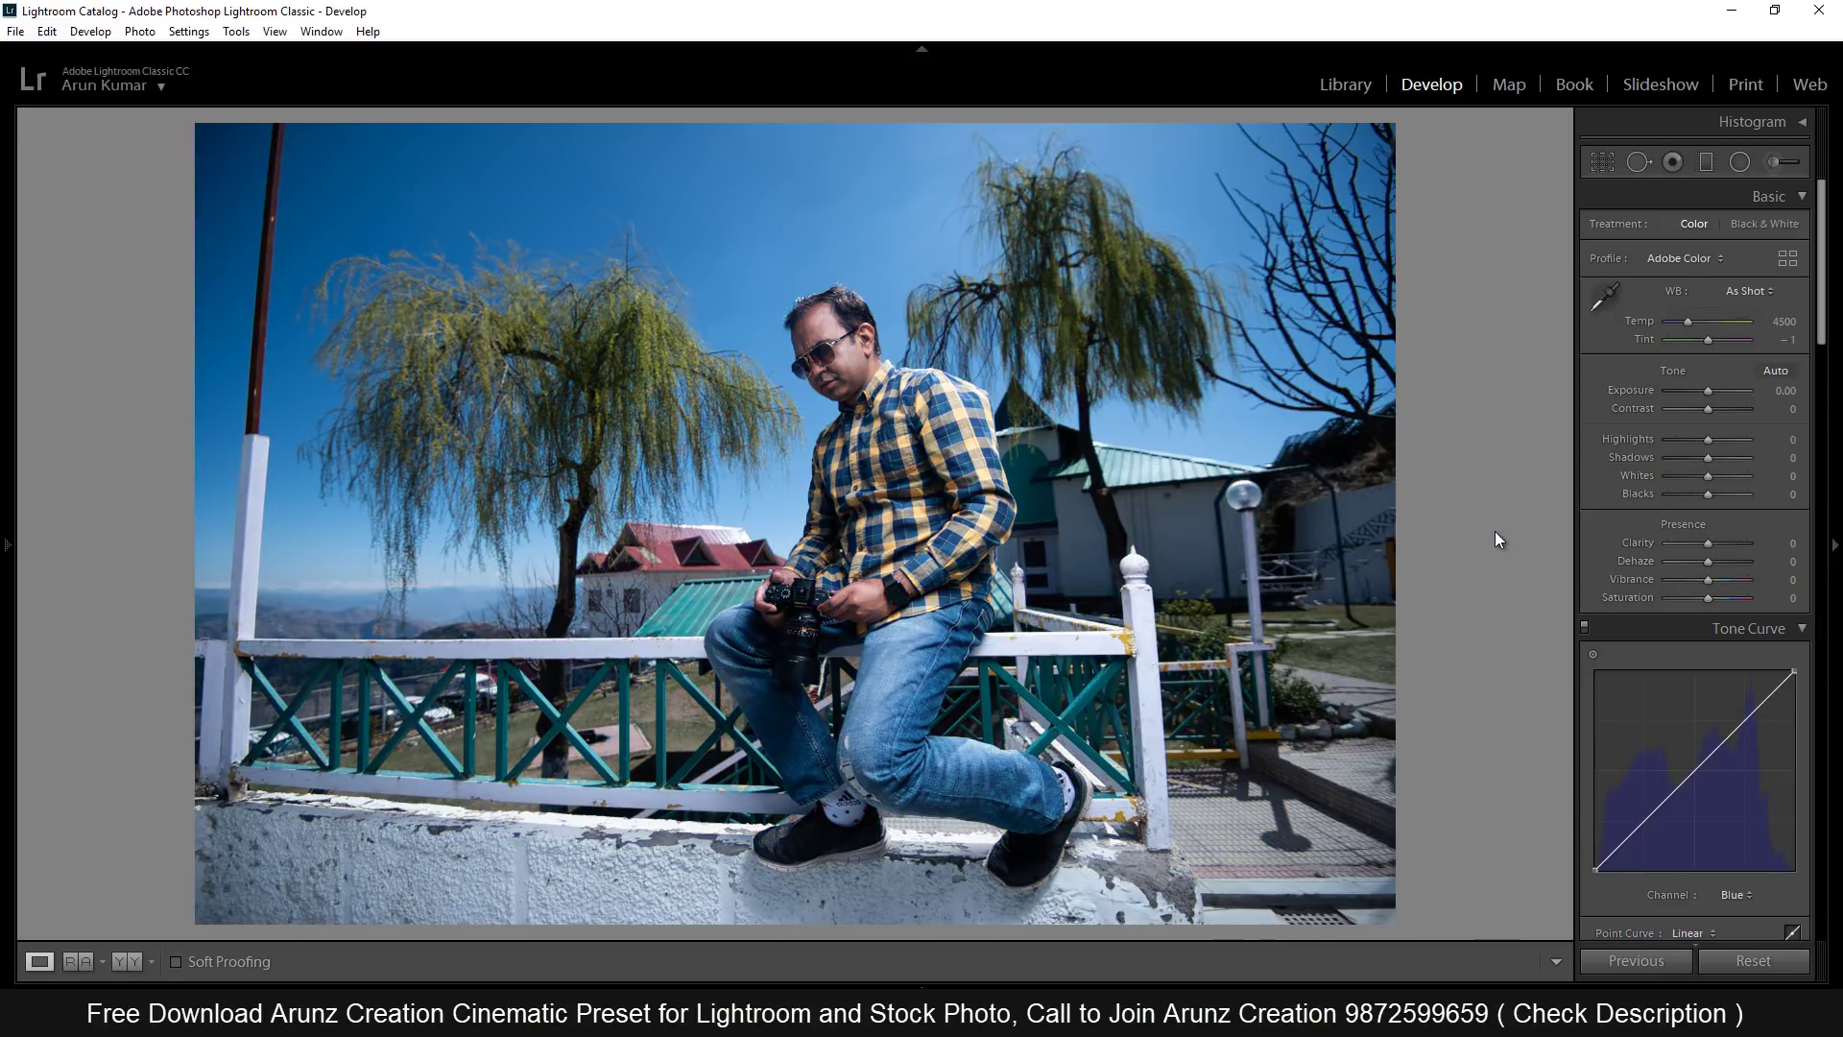
key("i")
key("i")
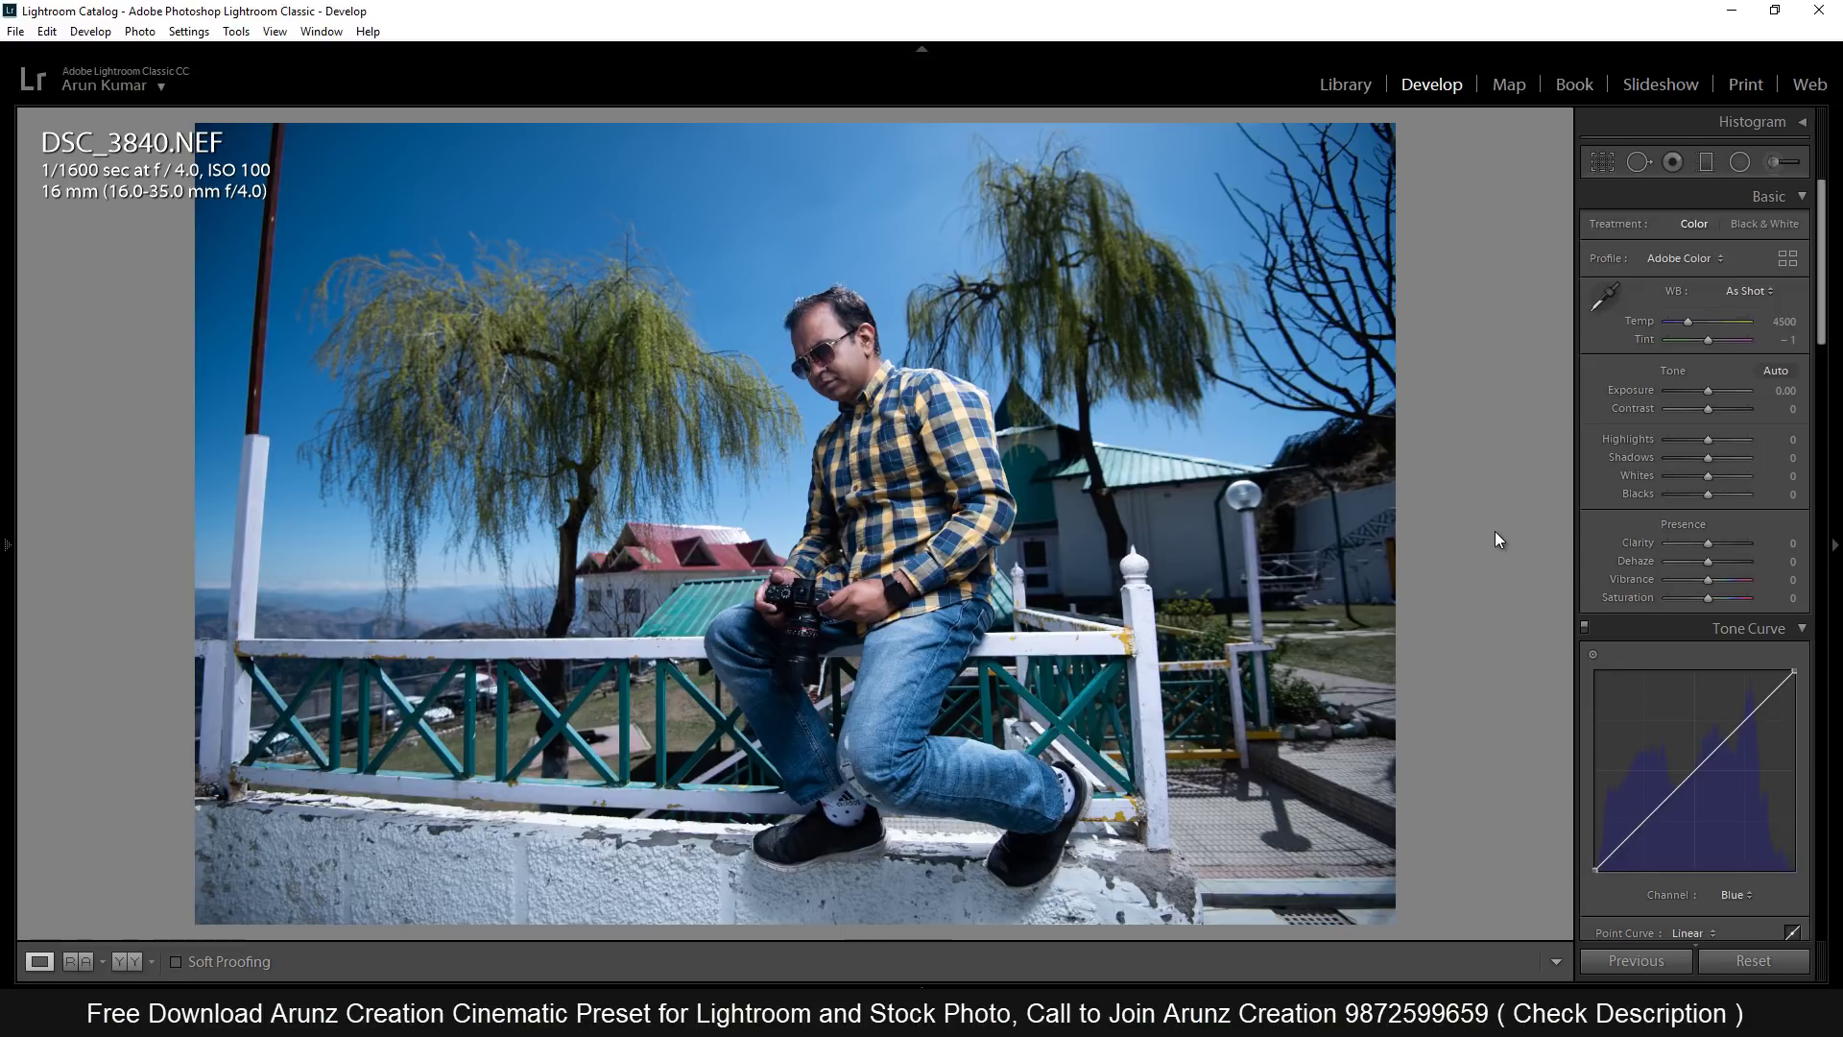
left_click_drag(1822, 260, 1822, 606)
scroll(1717, 664, "down", 1)
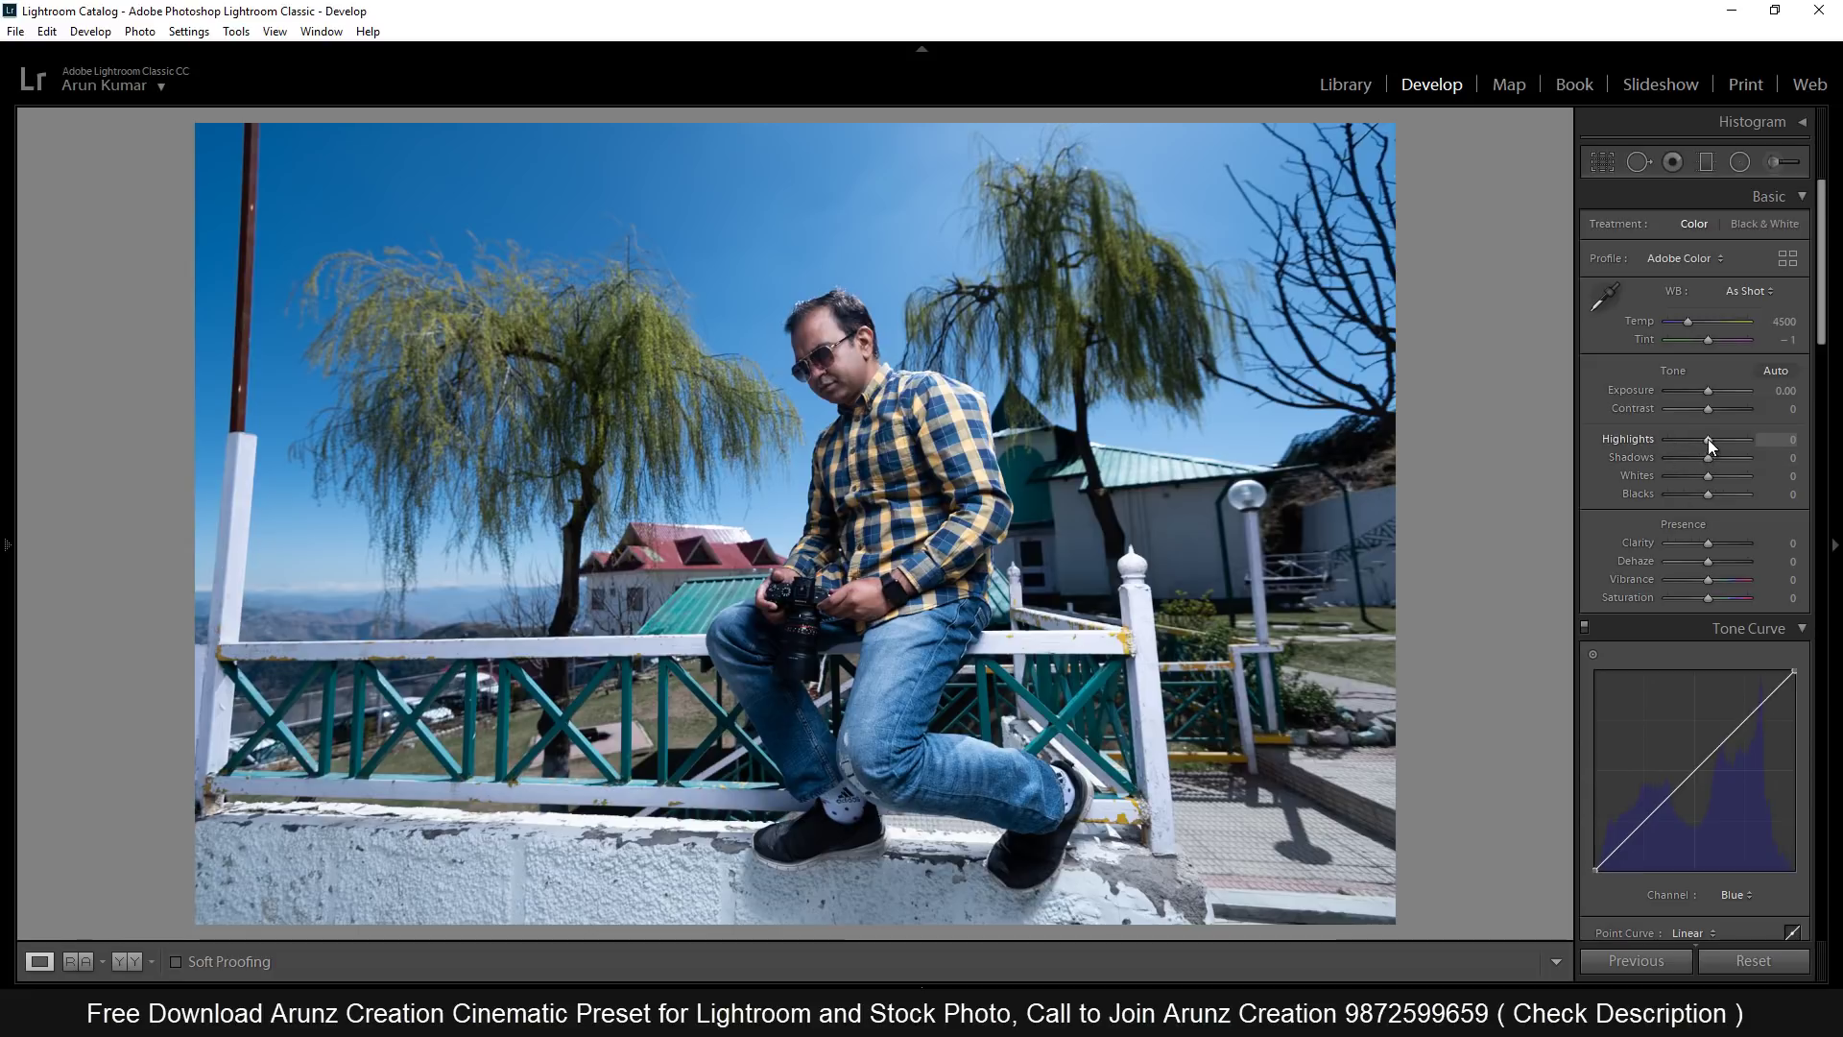
Step: Set Highlights to -100, Shadows to +60 and Vibrance to about +48
left_click_drag(1708, 438, 1658, 440)
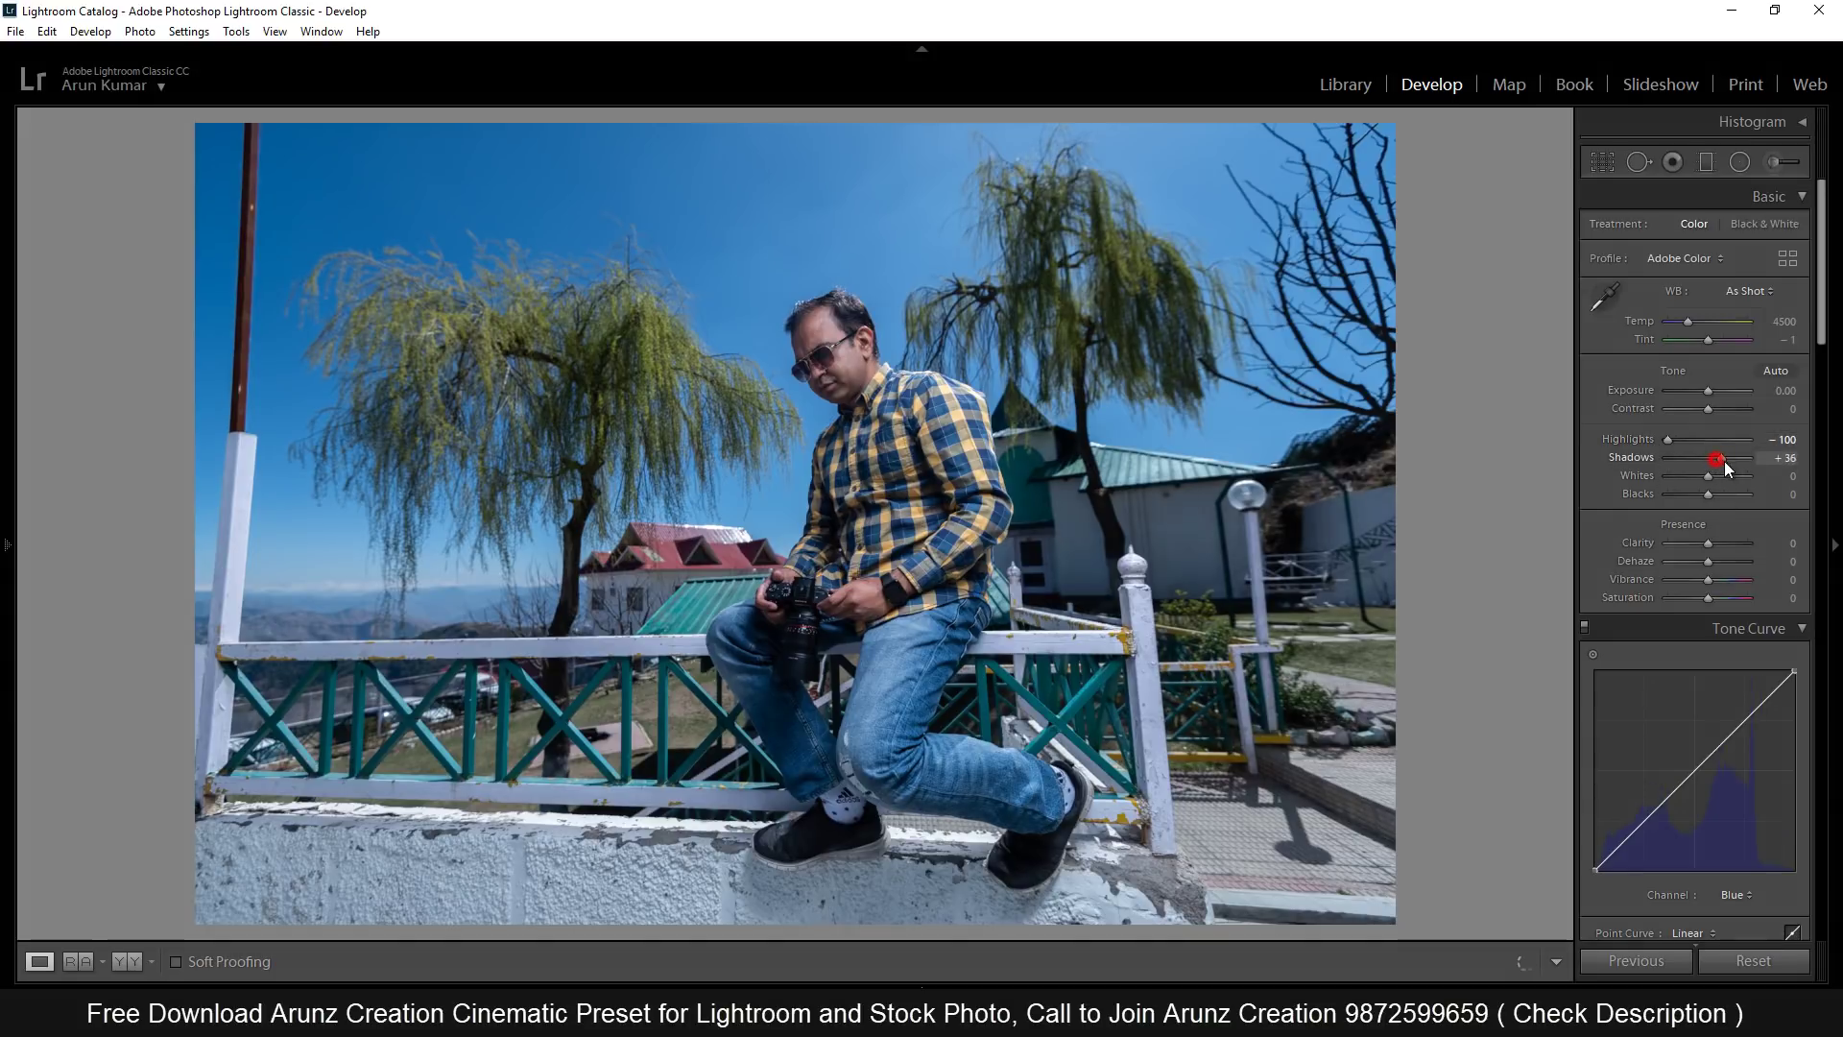
left_click_drag(1708, 457, 1731, 456)
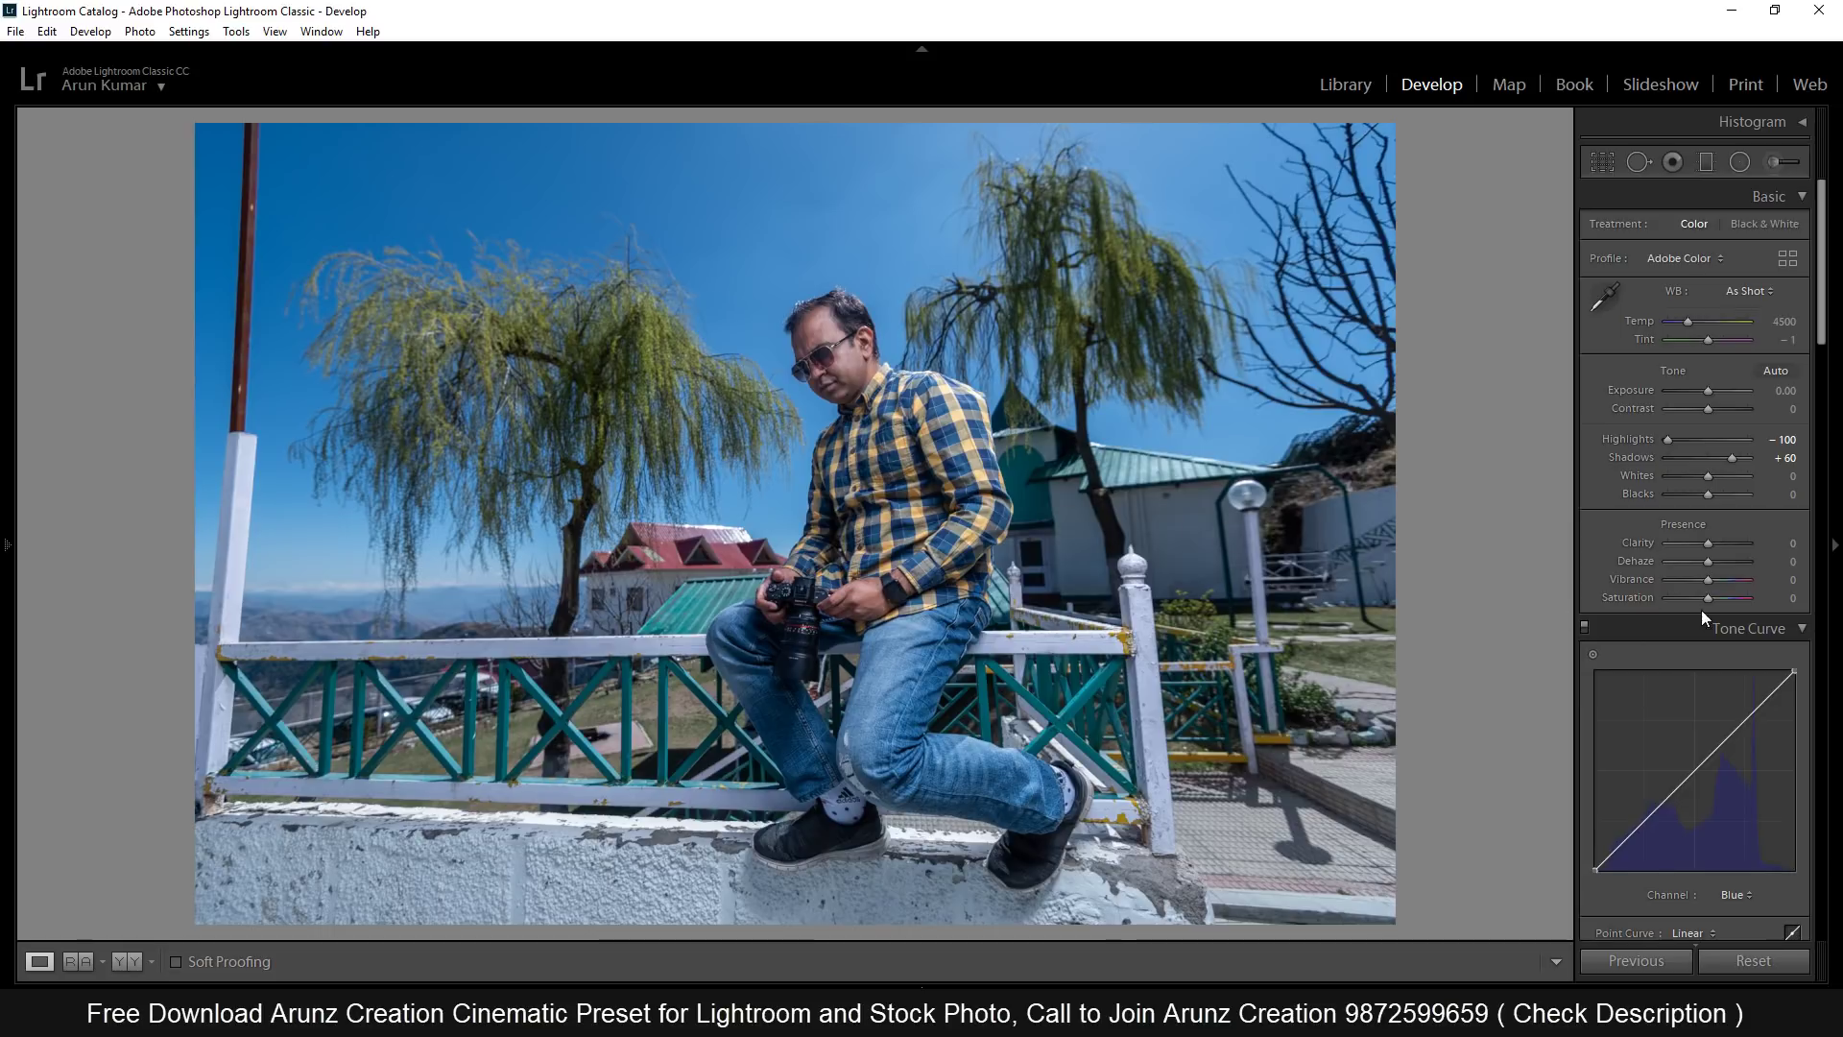
left_click_drag(1709, 579, 1730, 583)
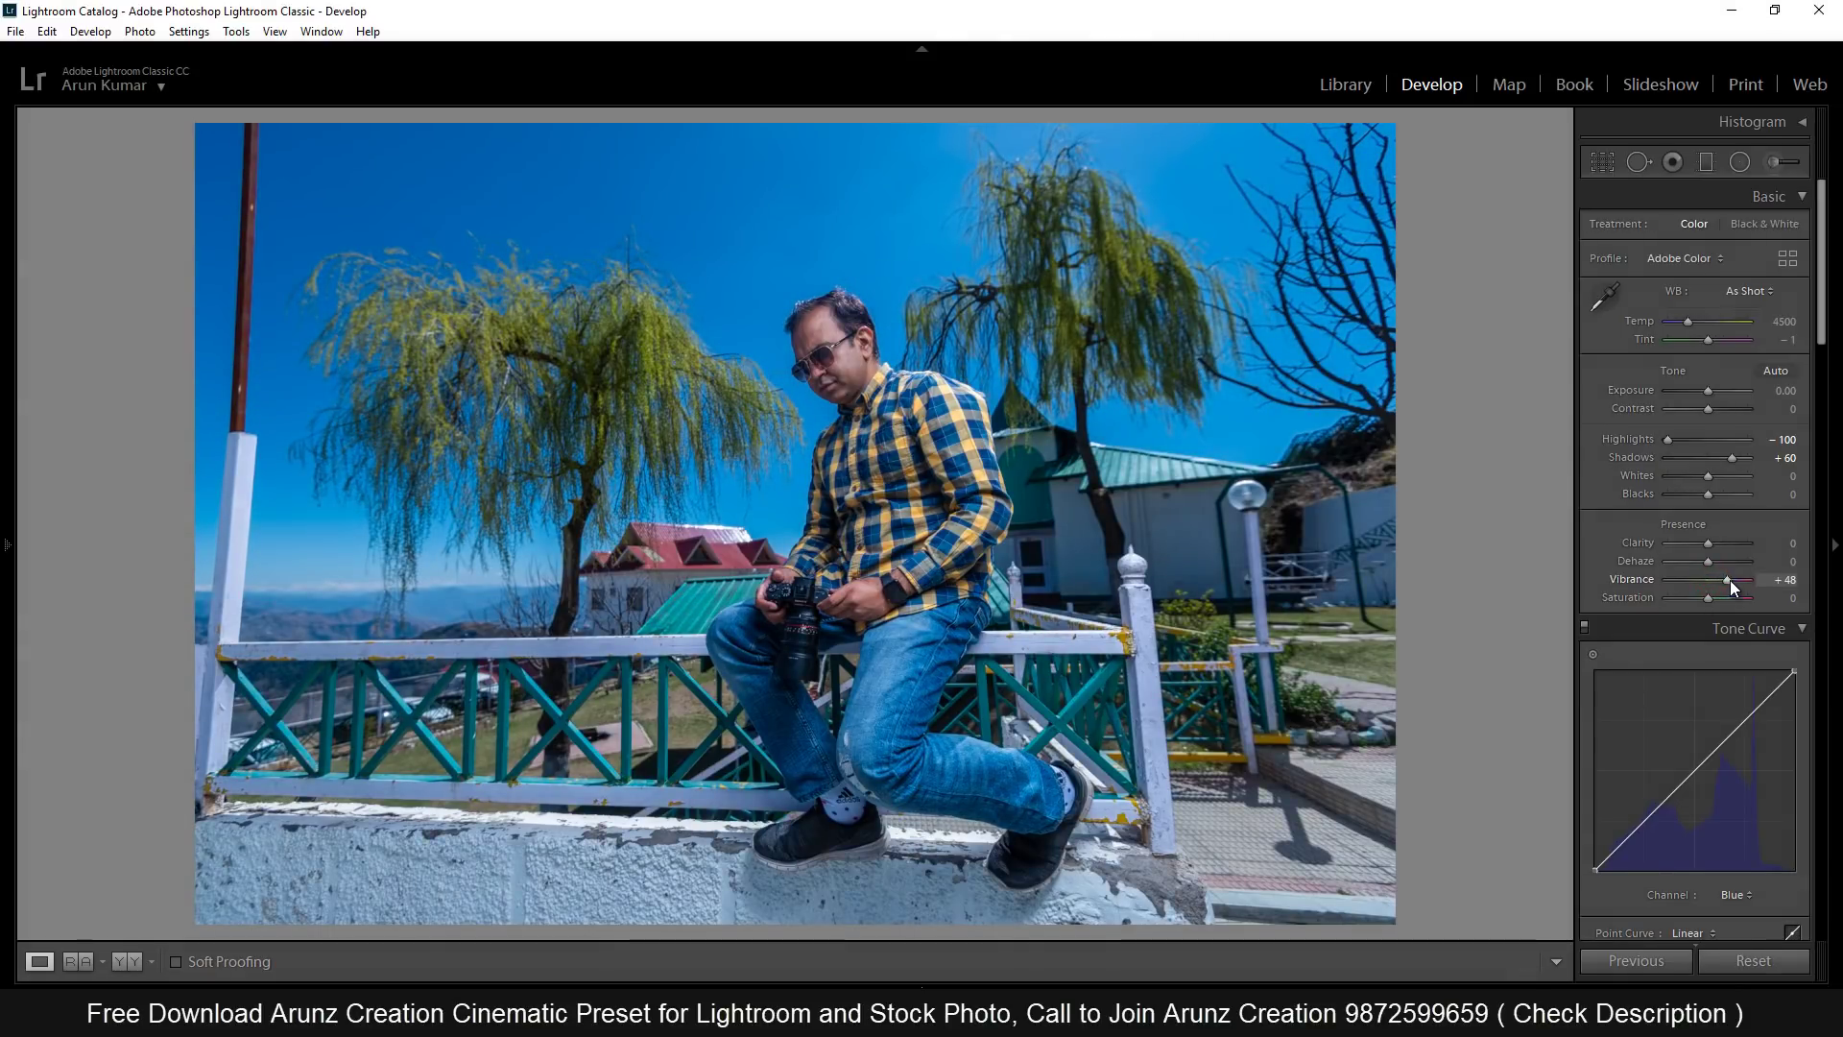
left_click_drag(1820, 282, 1819, 475)
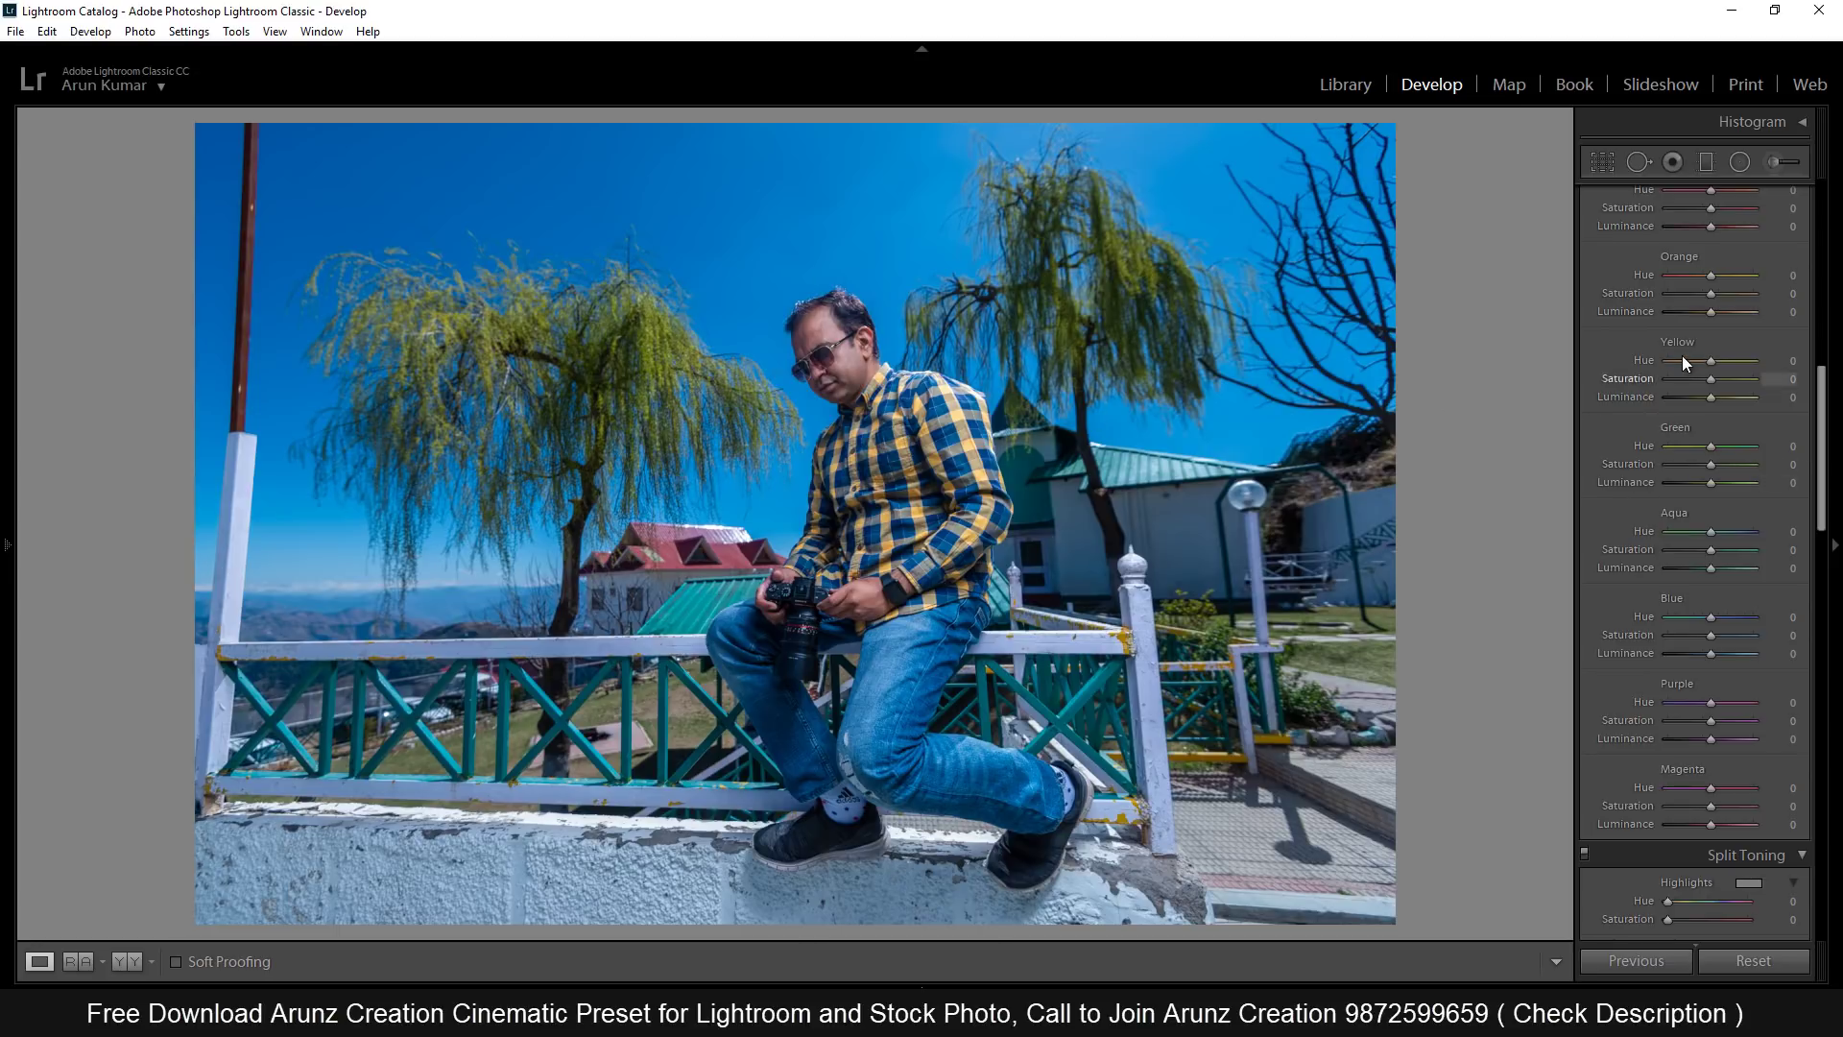
Step: Shift Green Hue to -100 and raise Yellow Saturation to +64
left_click_drag(1713, 445, 1641, 446)
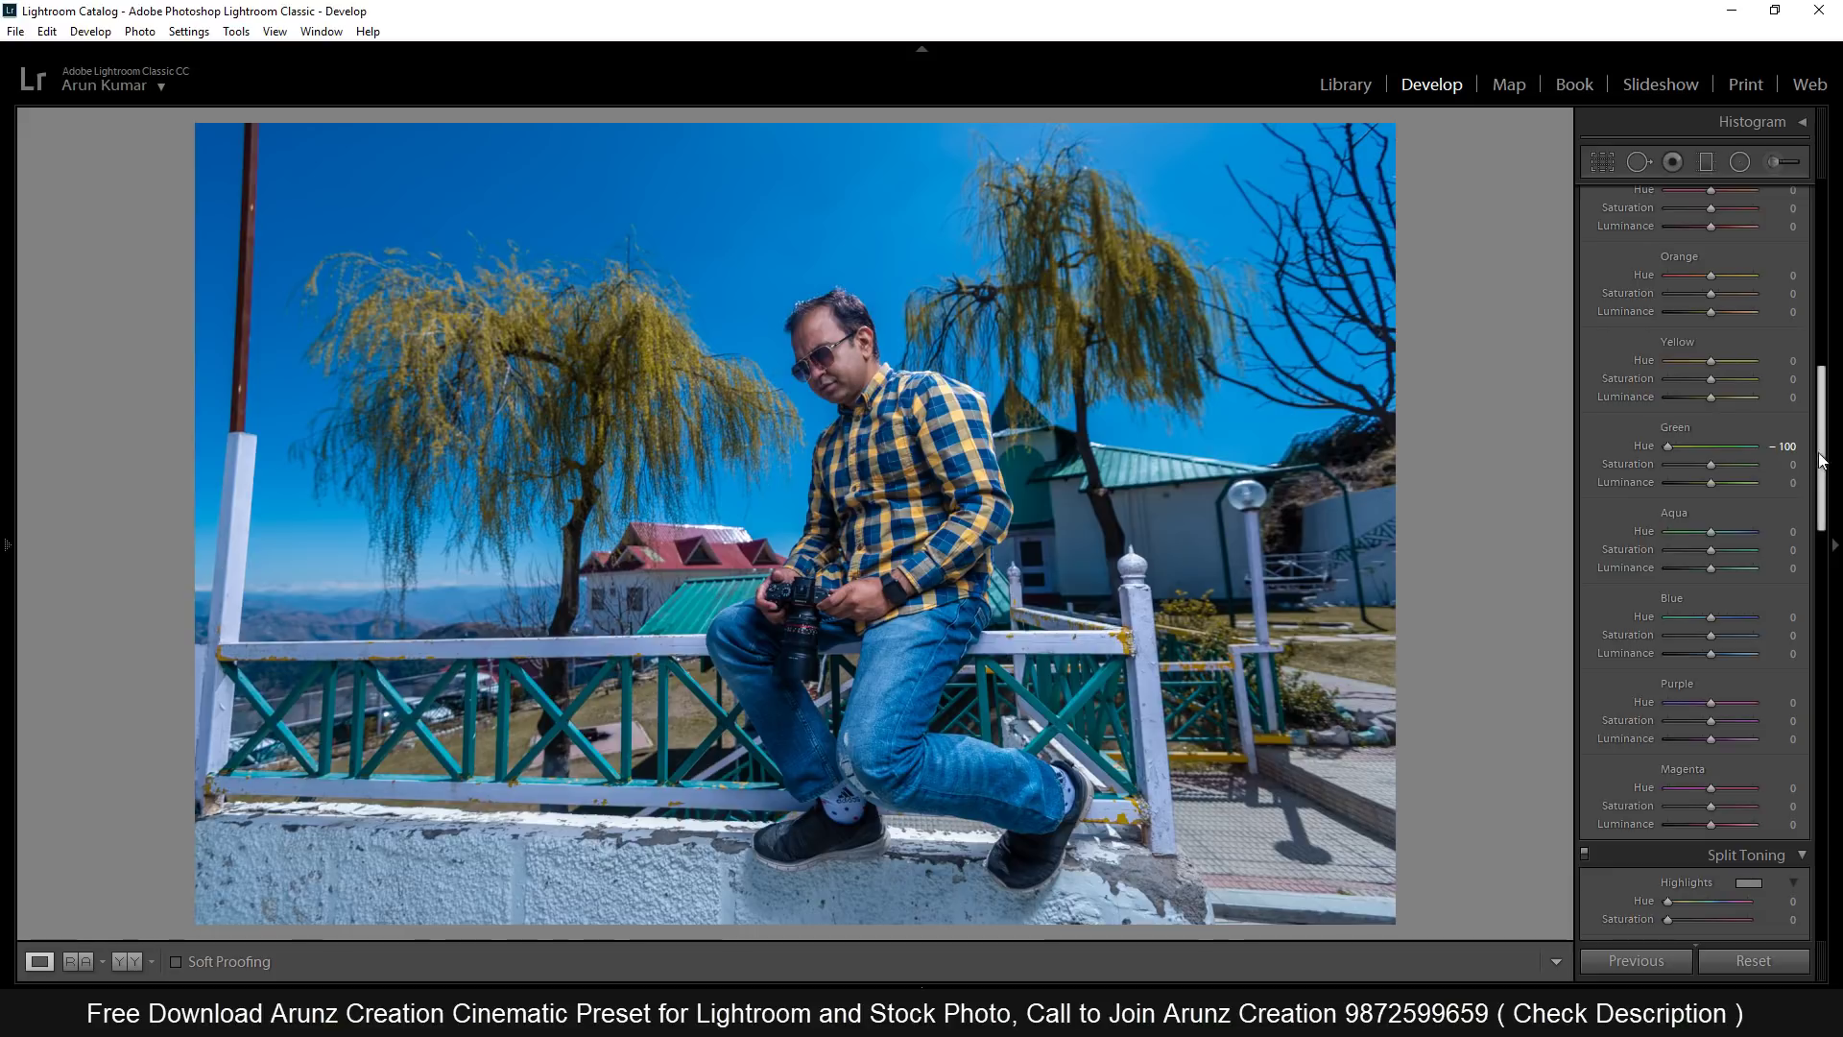
scroll(1745, 450, "up", 1)
left_click_drag(1713, 393, 1721, 394)
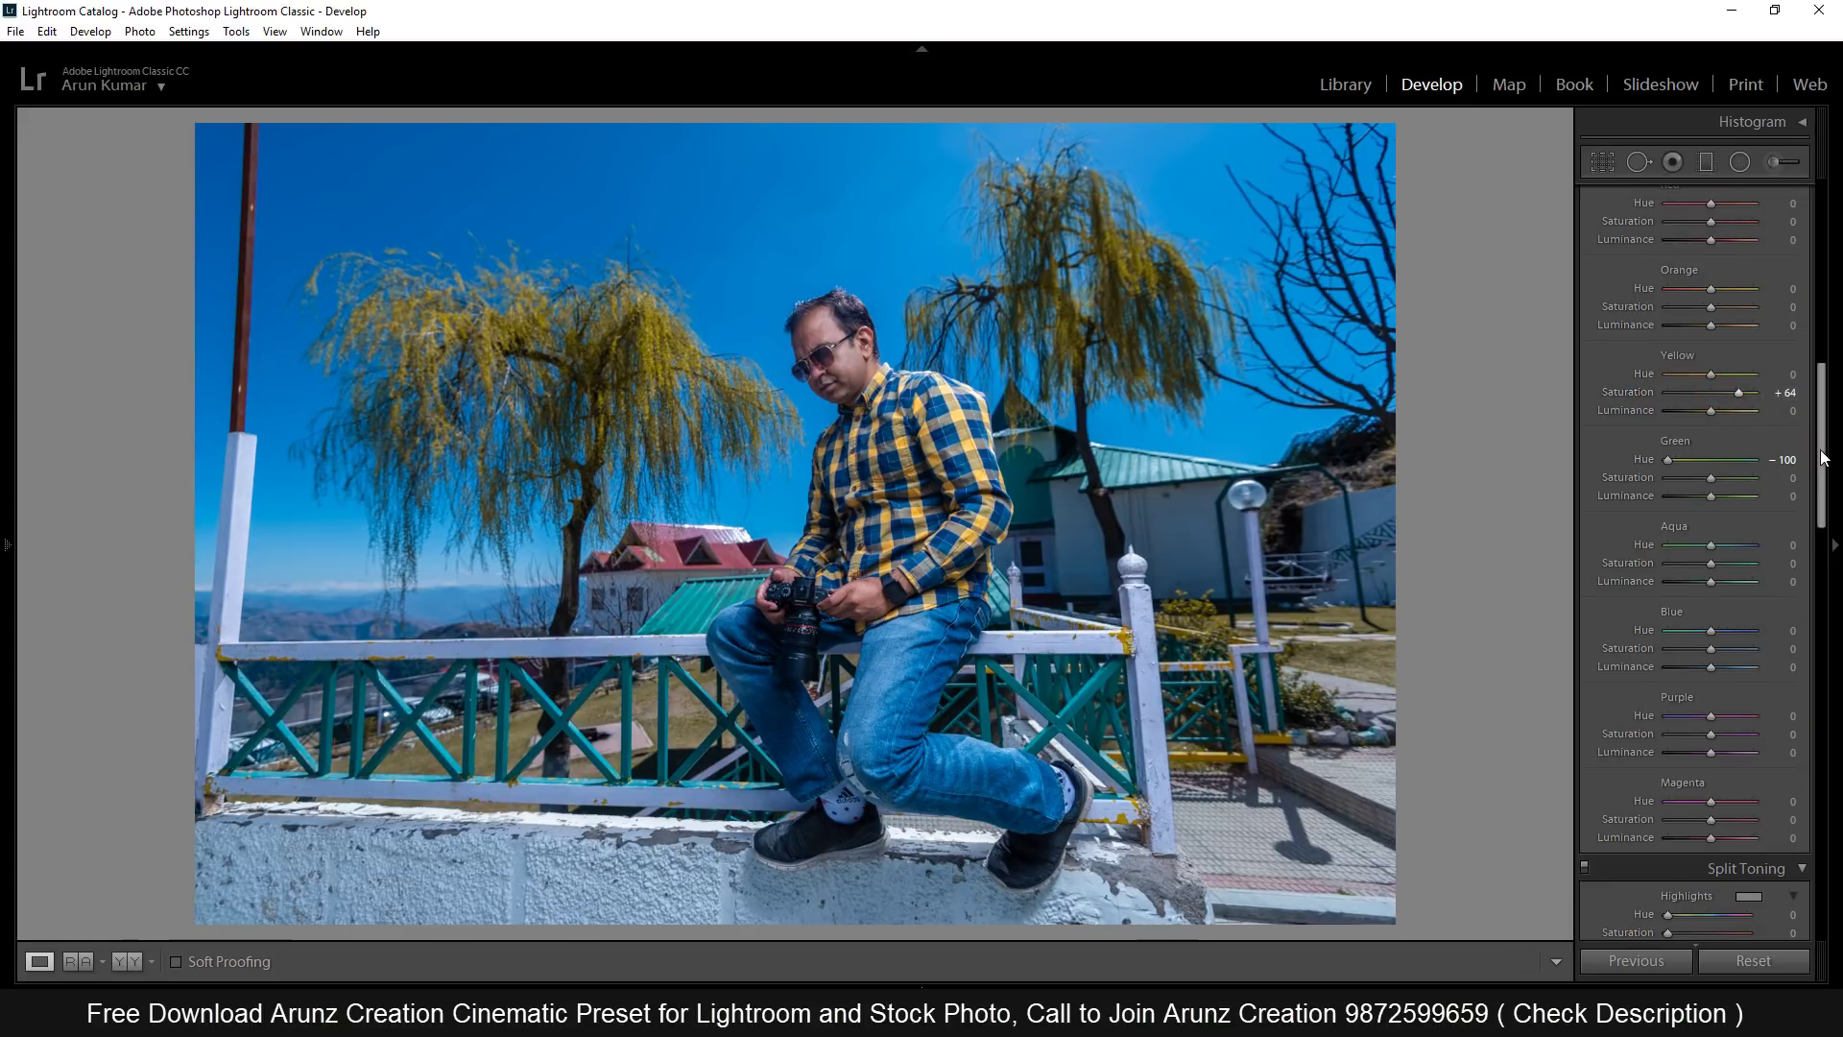
left_click_drag(1822, 432, 1819, 513)
scroll(1729, 519, "up", 3)
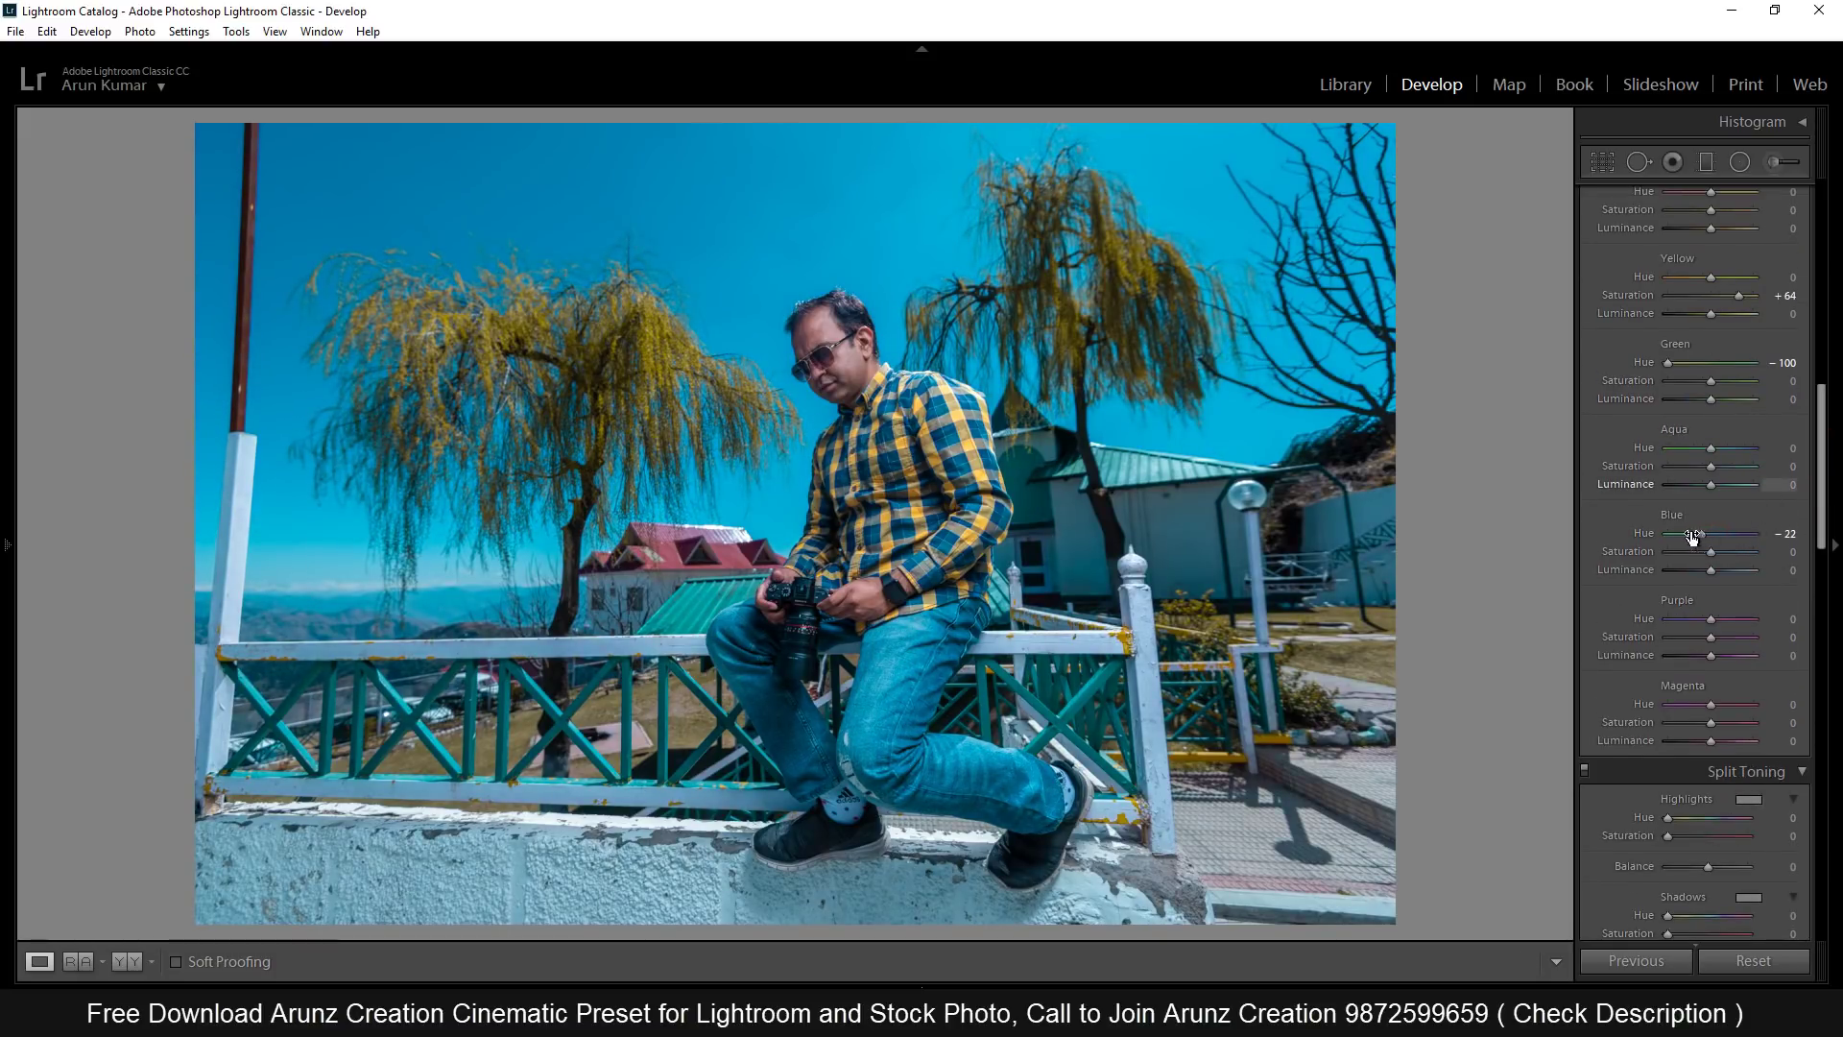
left_click_drag(1702, 535, 1707, 535)
left_click_drag(1819, 497, 1820, 577)
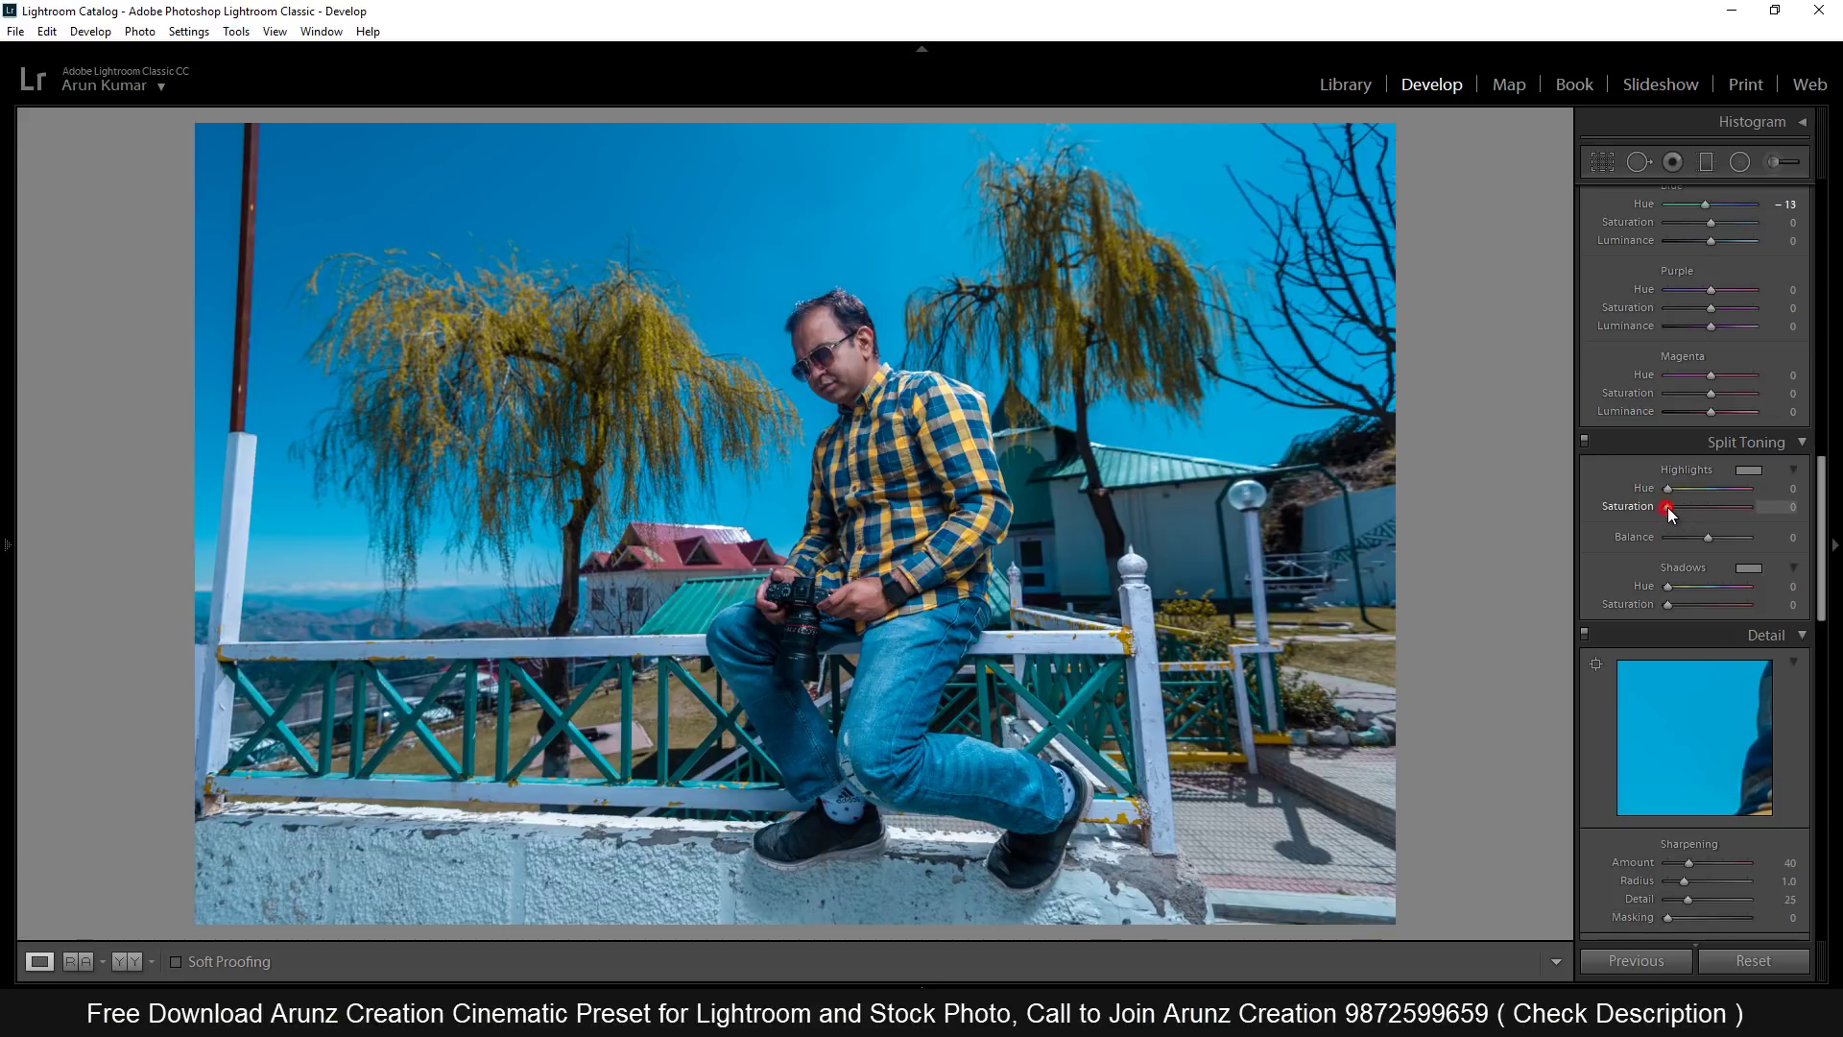
Step: Give the highlight split tone hue 60 and saturation 81, then compare Before/After
mouse_move(1670, 508)
left_mouse_down()
mouse_move(1732, 510)
mouse_move(1685, 491)
left_mouse_up()
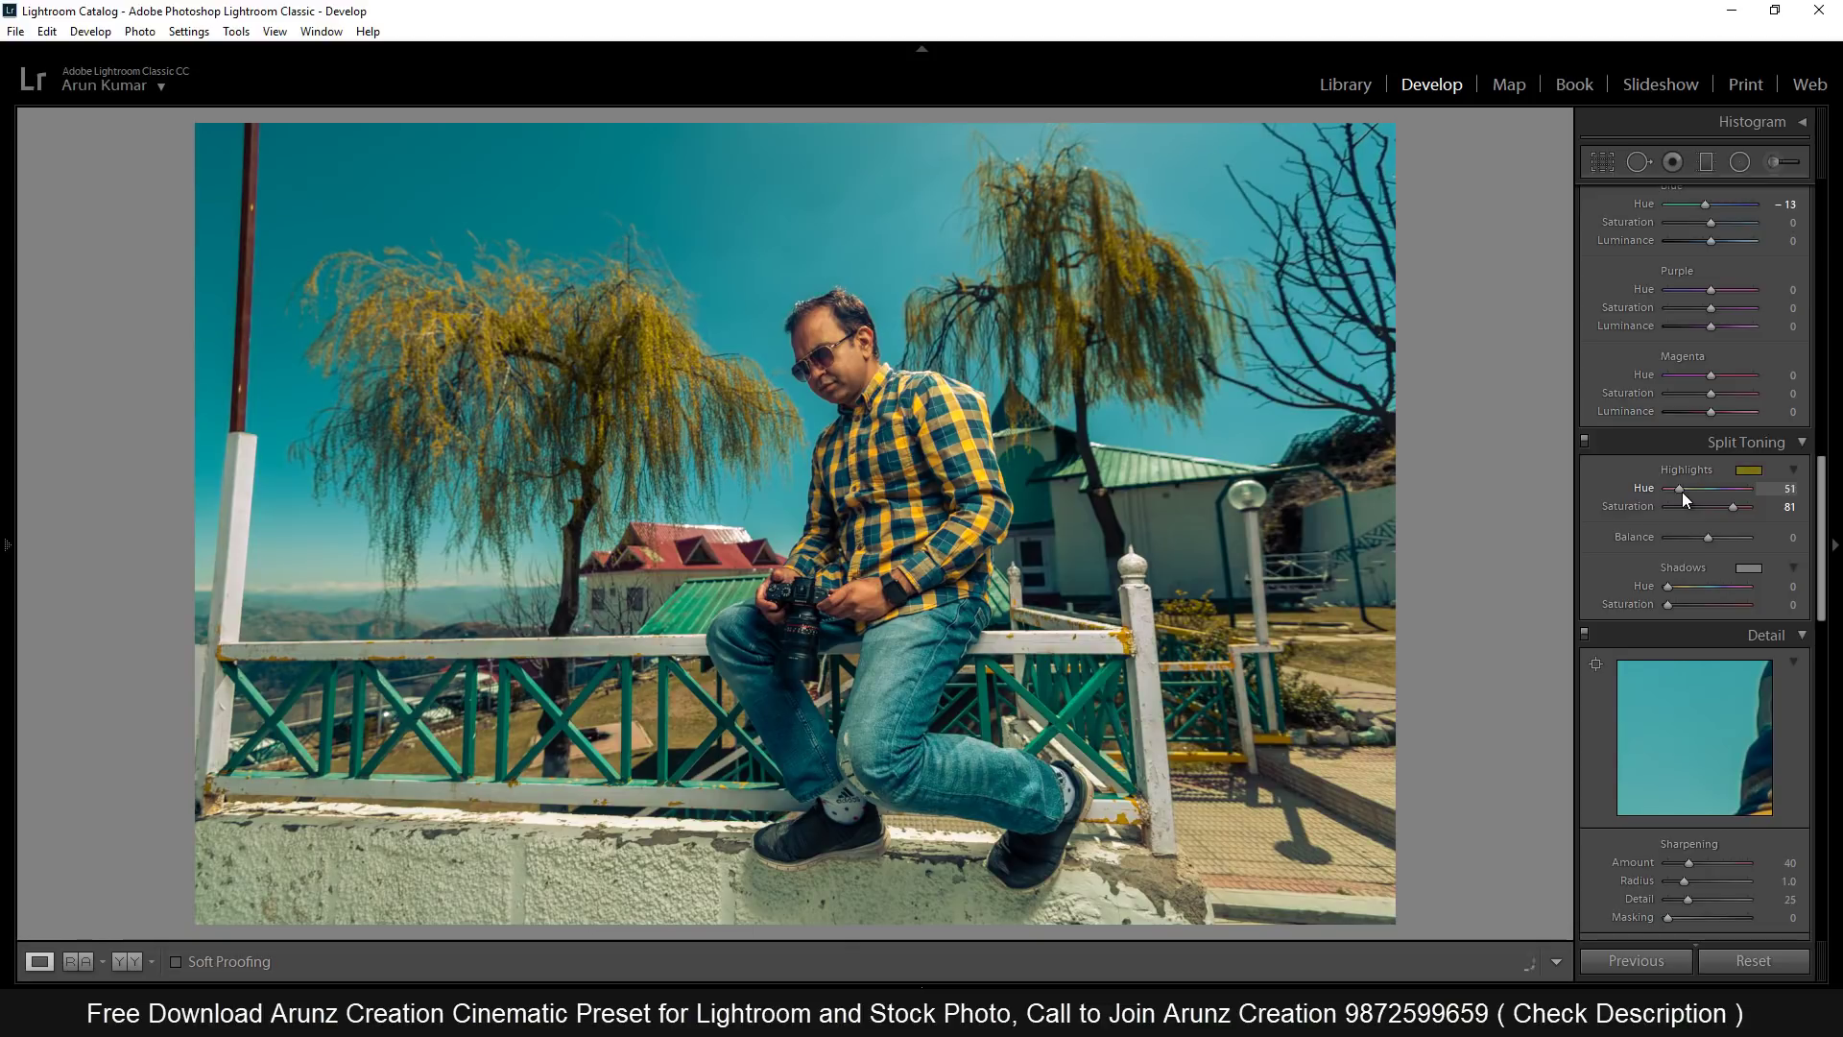
left_click_drag(1683, 492, 1682, 496)
key("backslash")
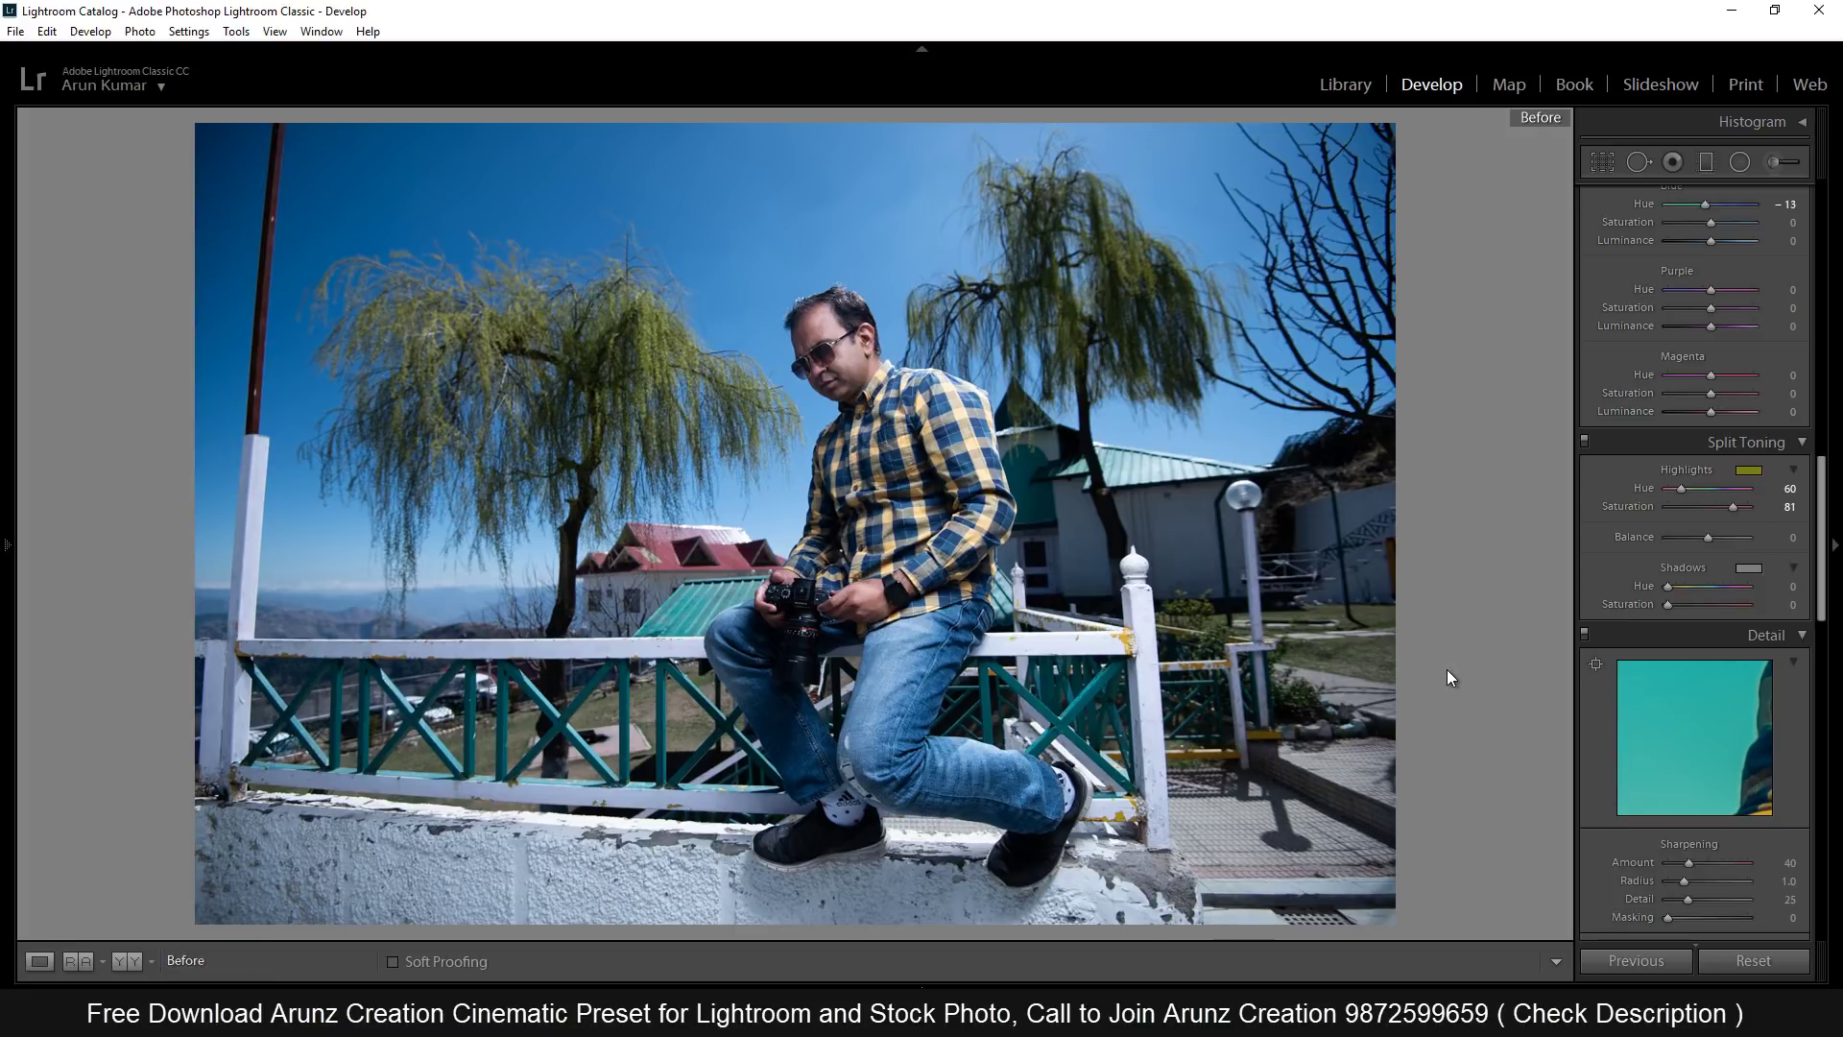
key("backslash")
key("backslash")
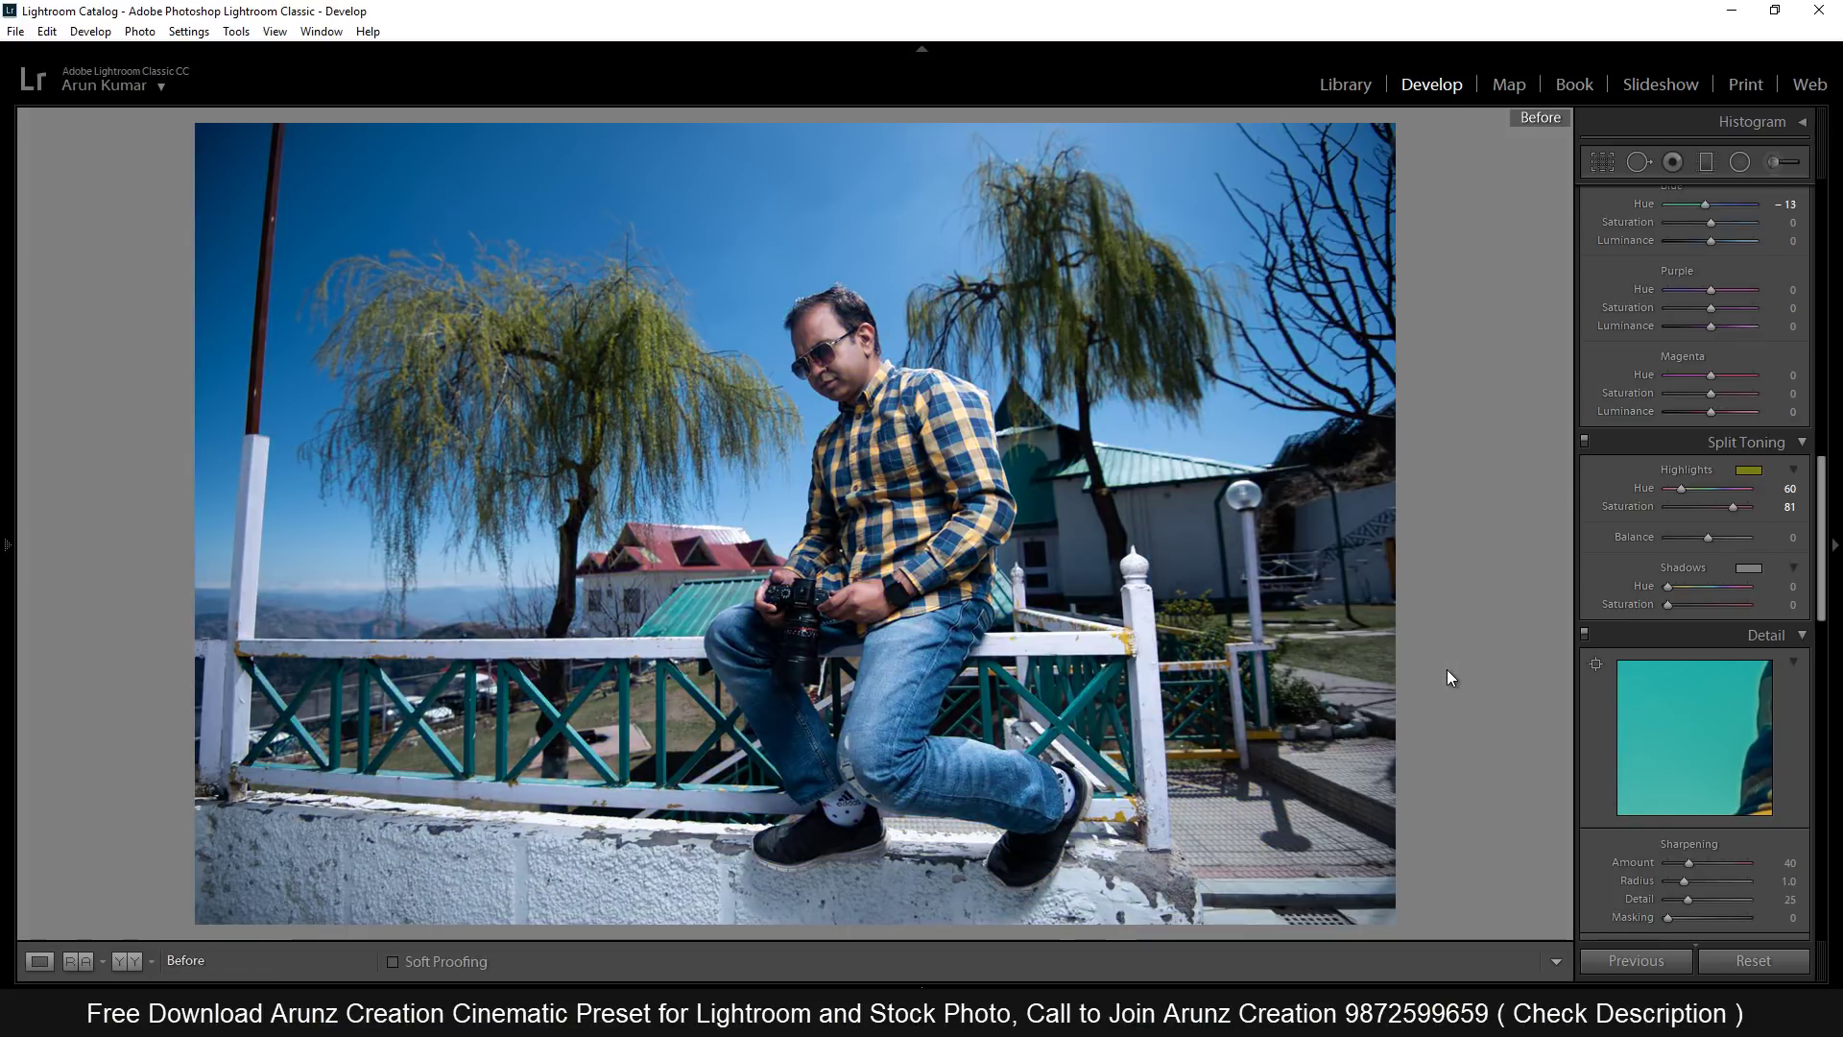
key("backslash")
left_click_drag(1829, 548, 1829, 316)
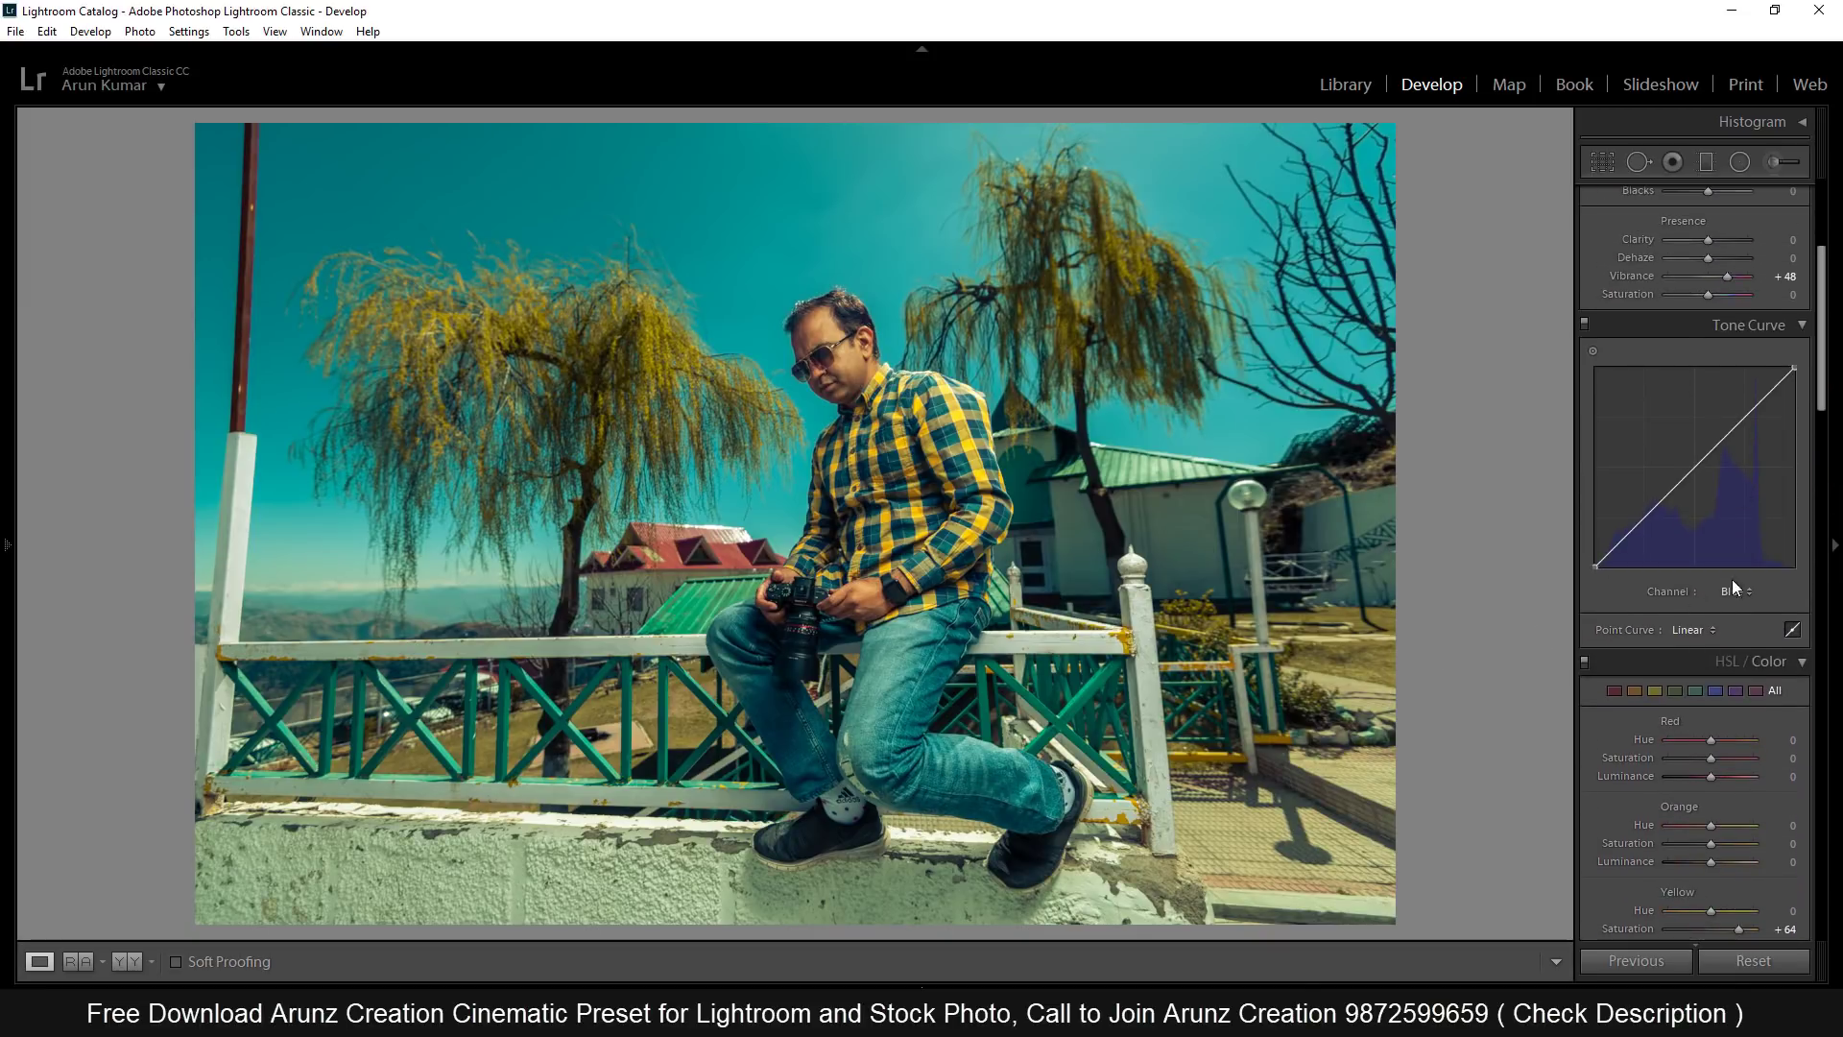
Step: In the Blue tone curve channel, lower the highlight point and slightly lift the shadow point
left_click(1732, 592)
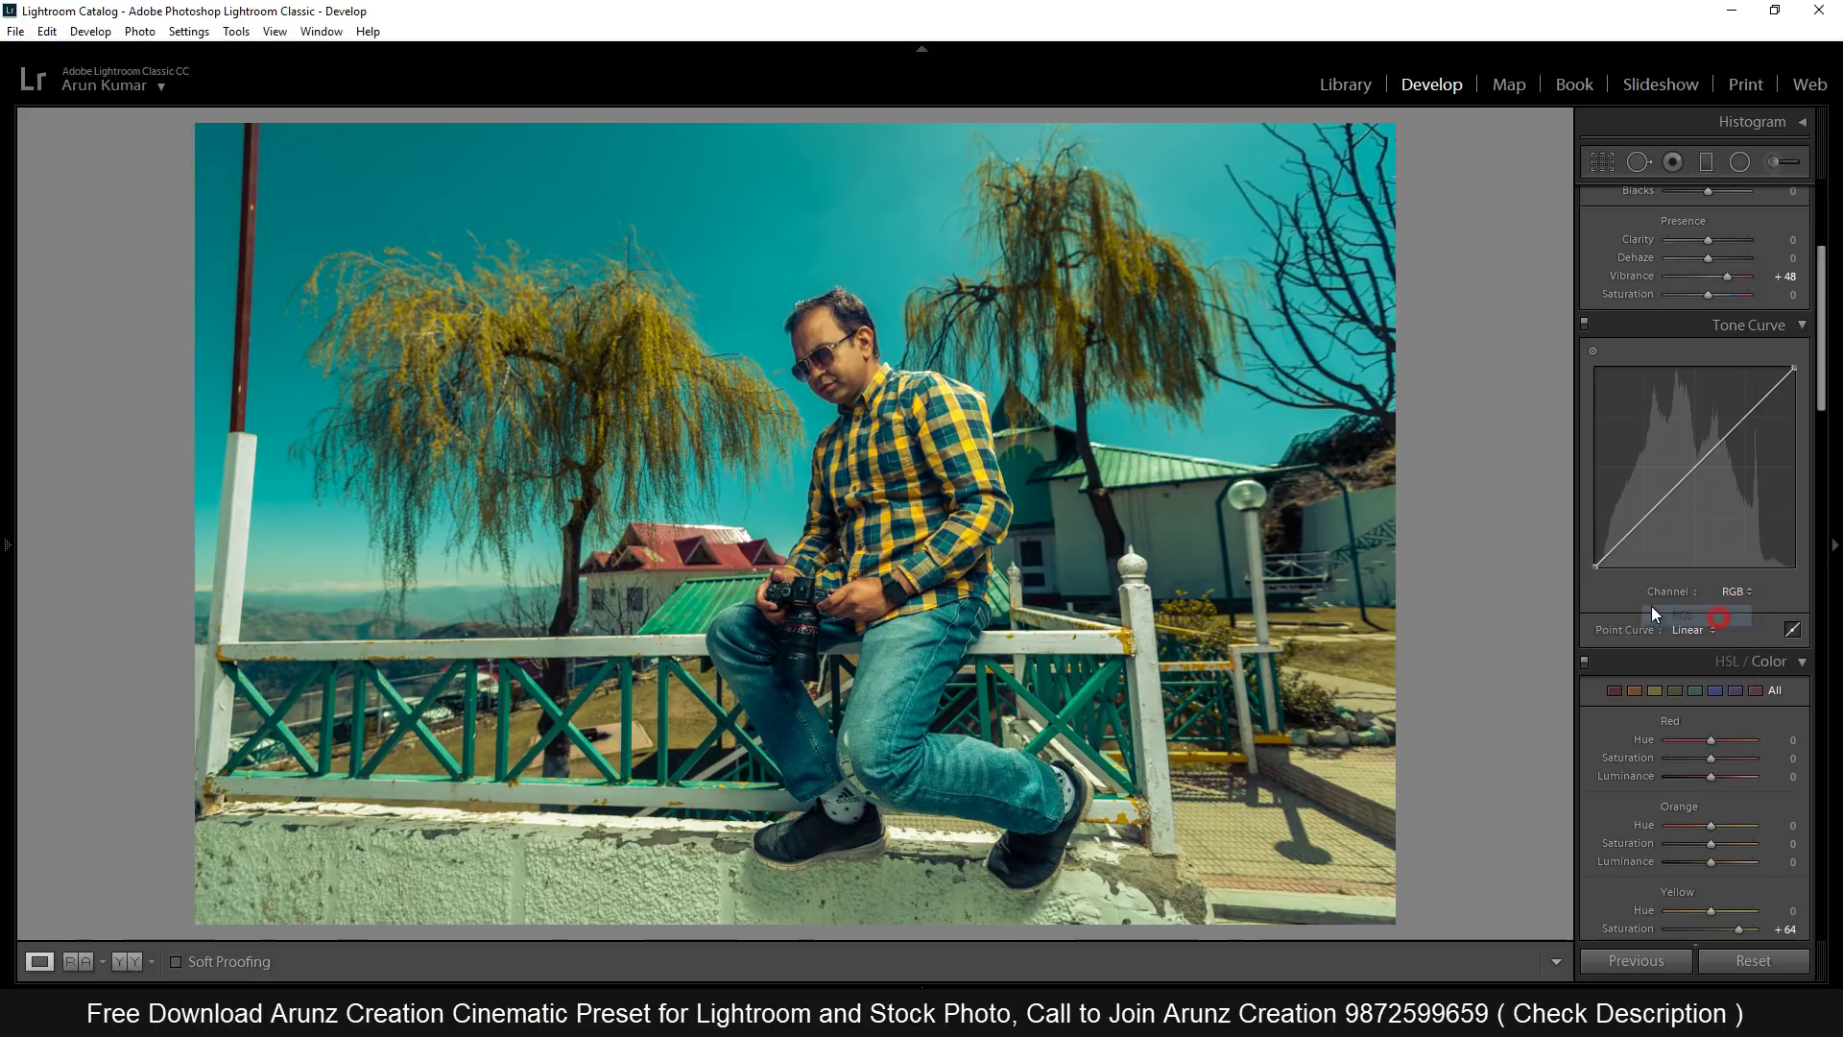
left_click(1734, 588)
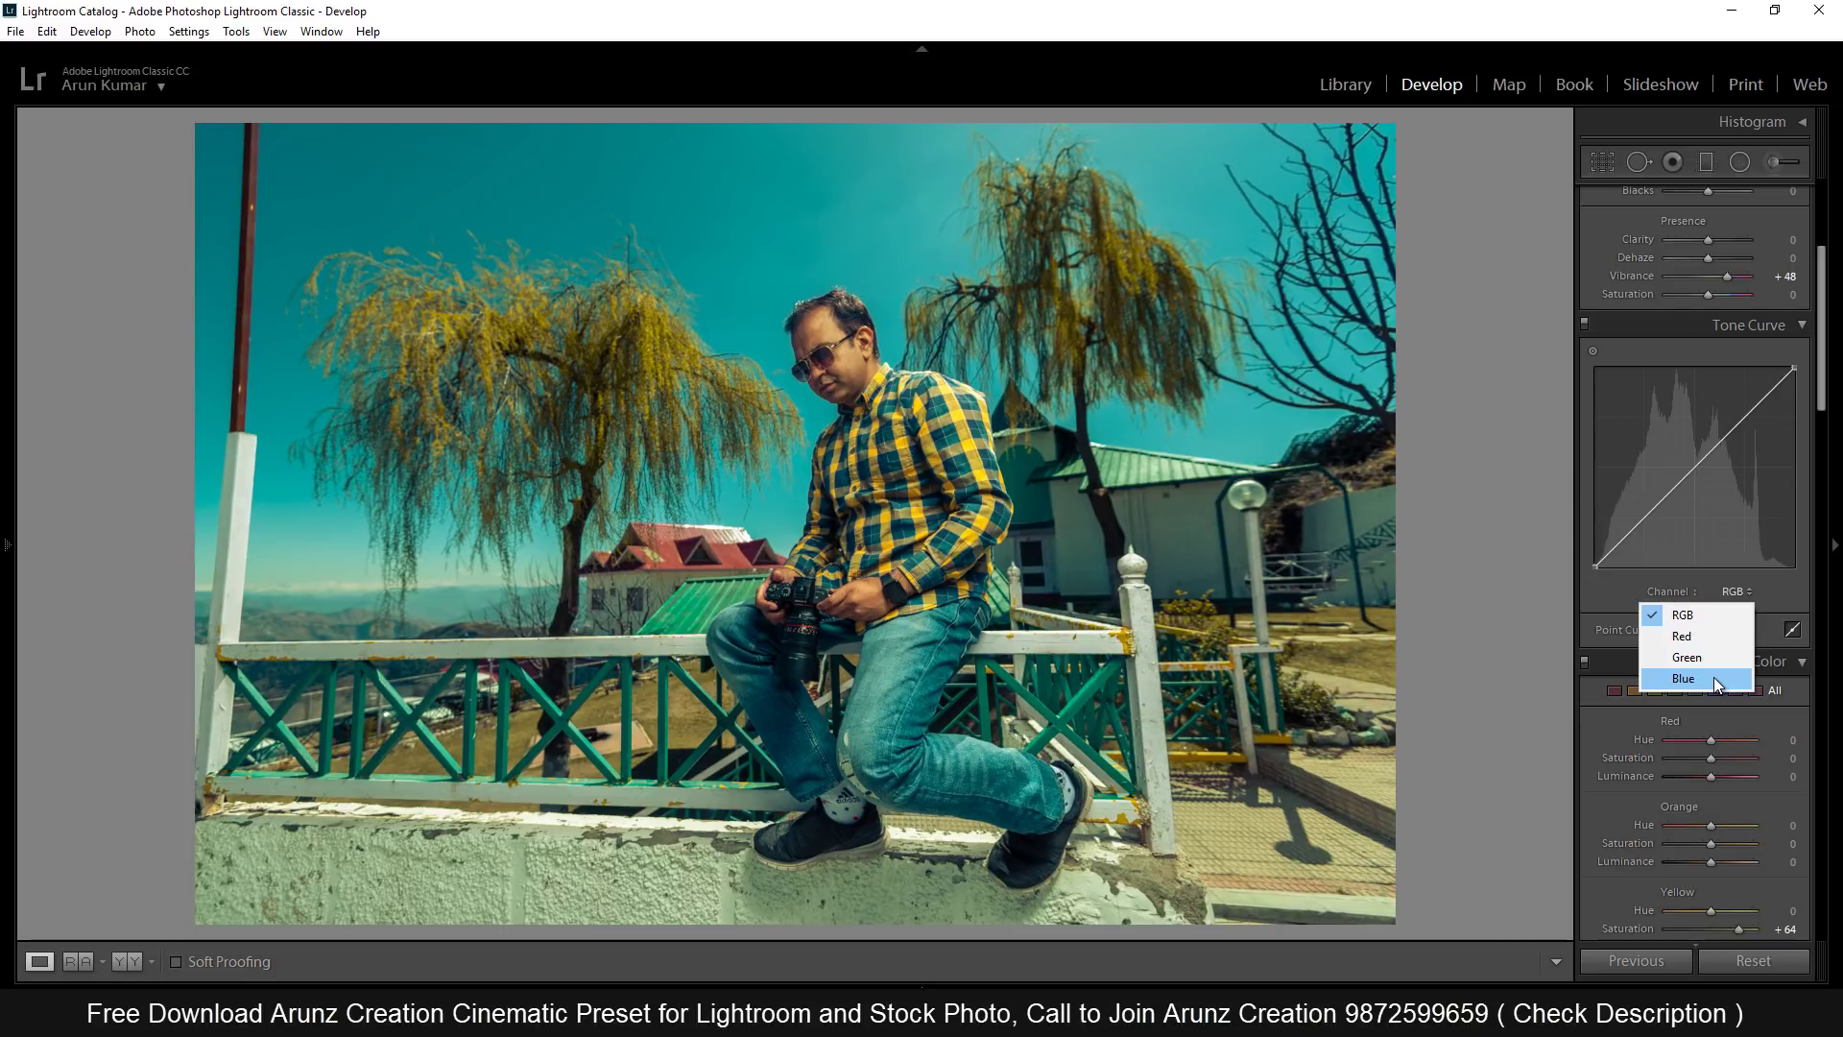
left_click(1714, 681)
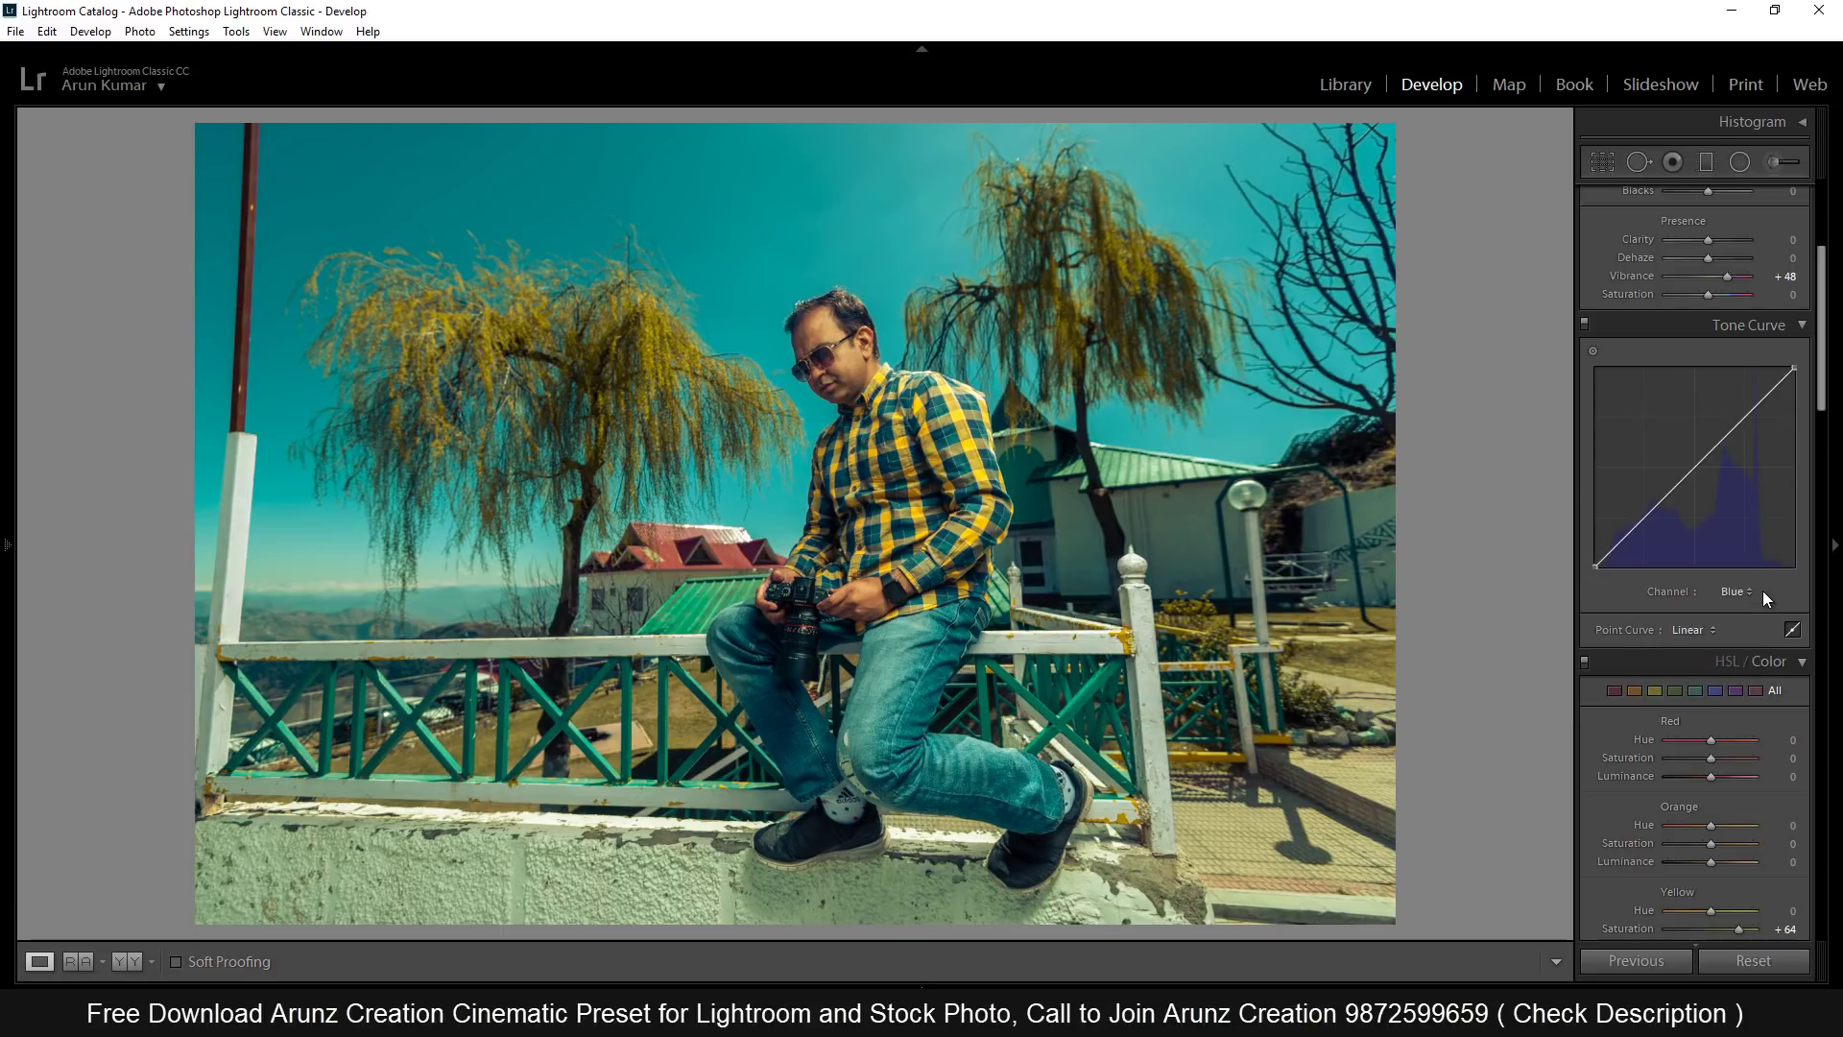
left_click(1794, 371)
left_click_drag(1795, 372, 1816, 386)
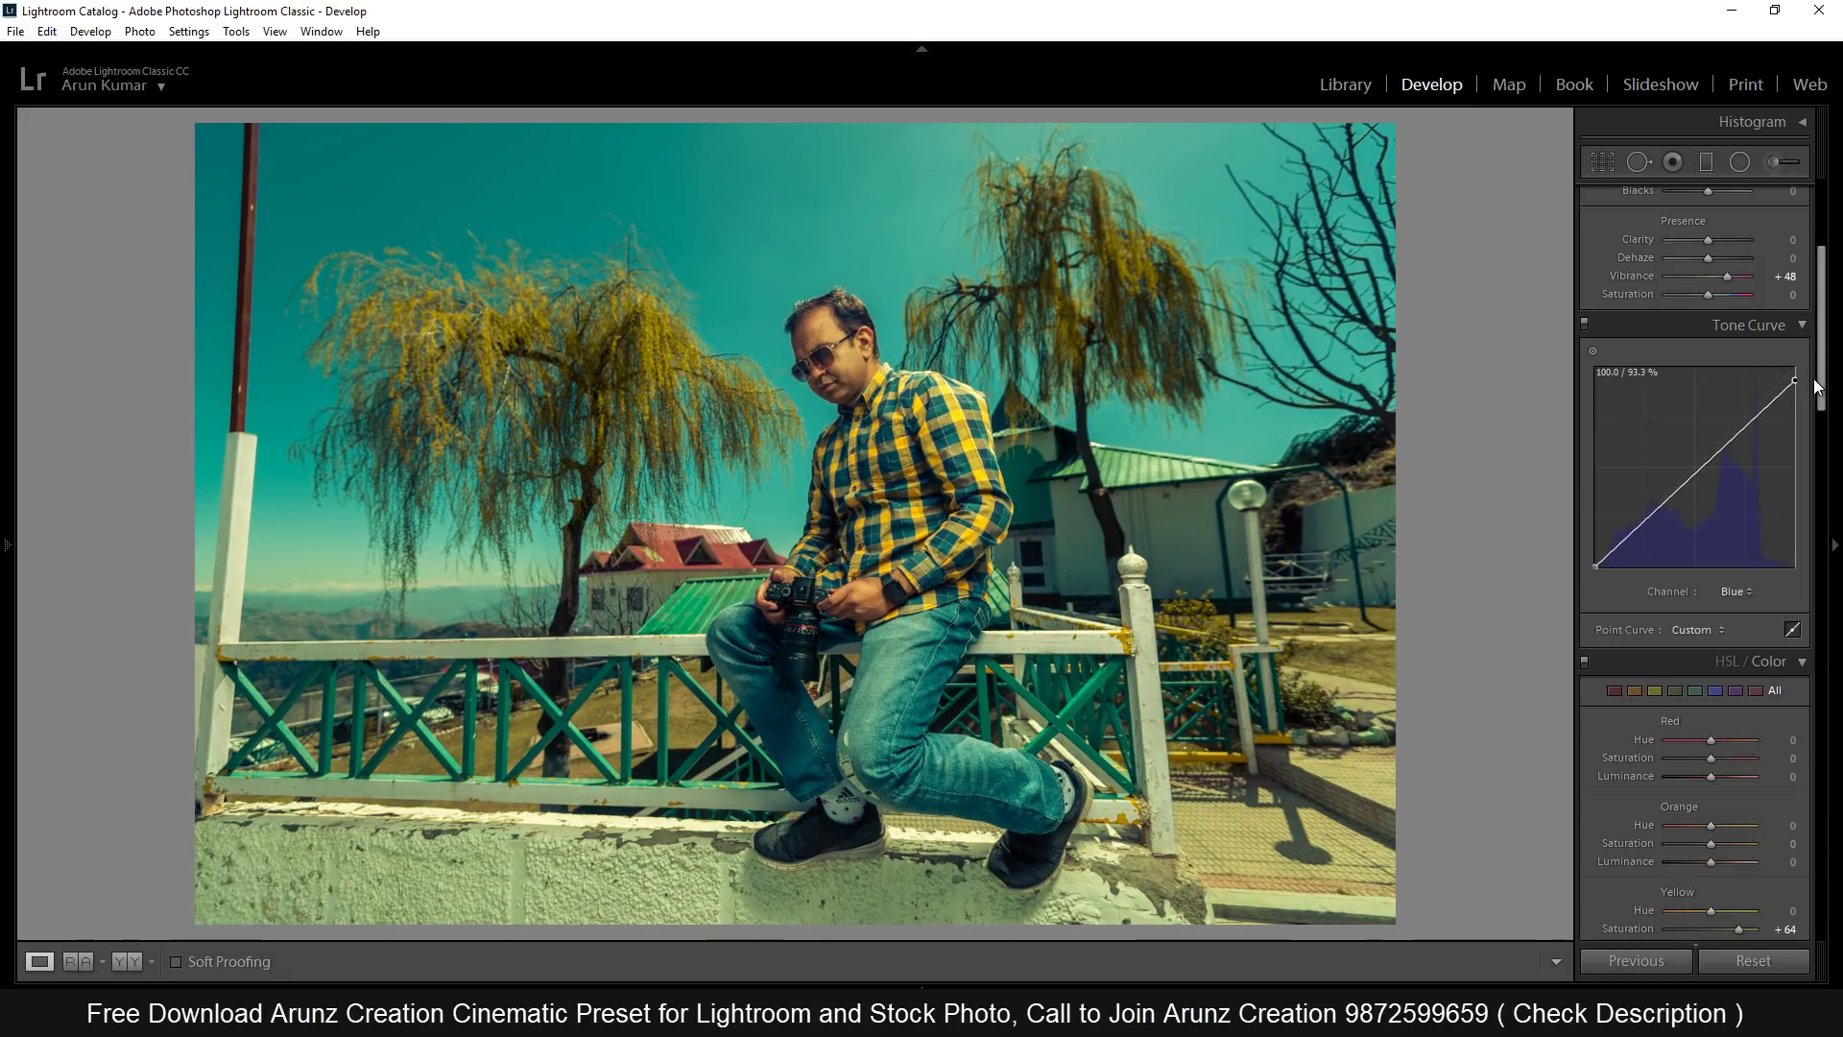
left_click_drag(1597, 571, 1596, 562)
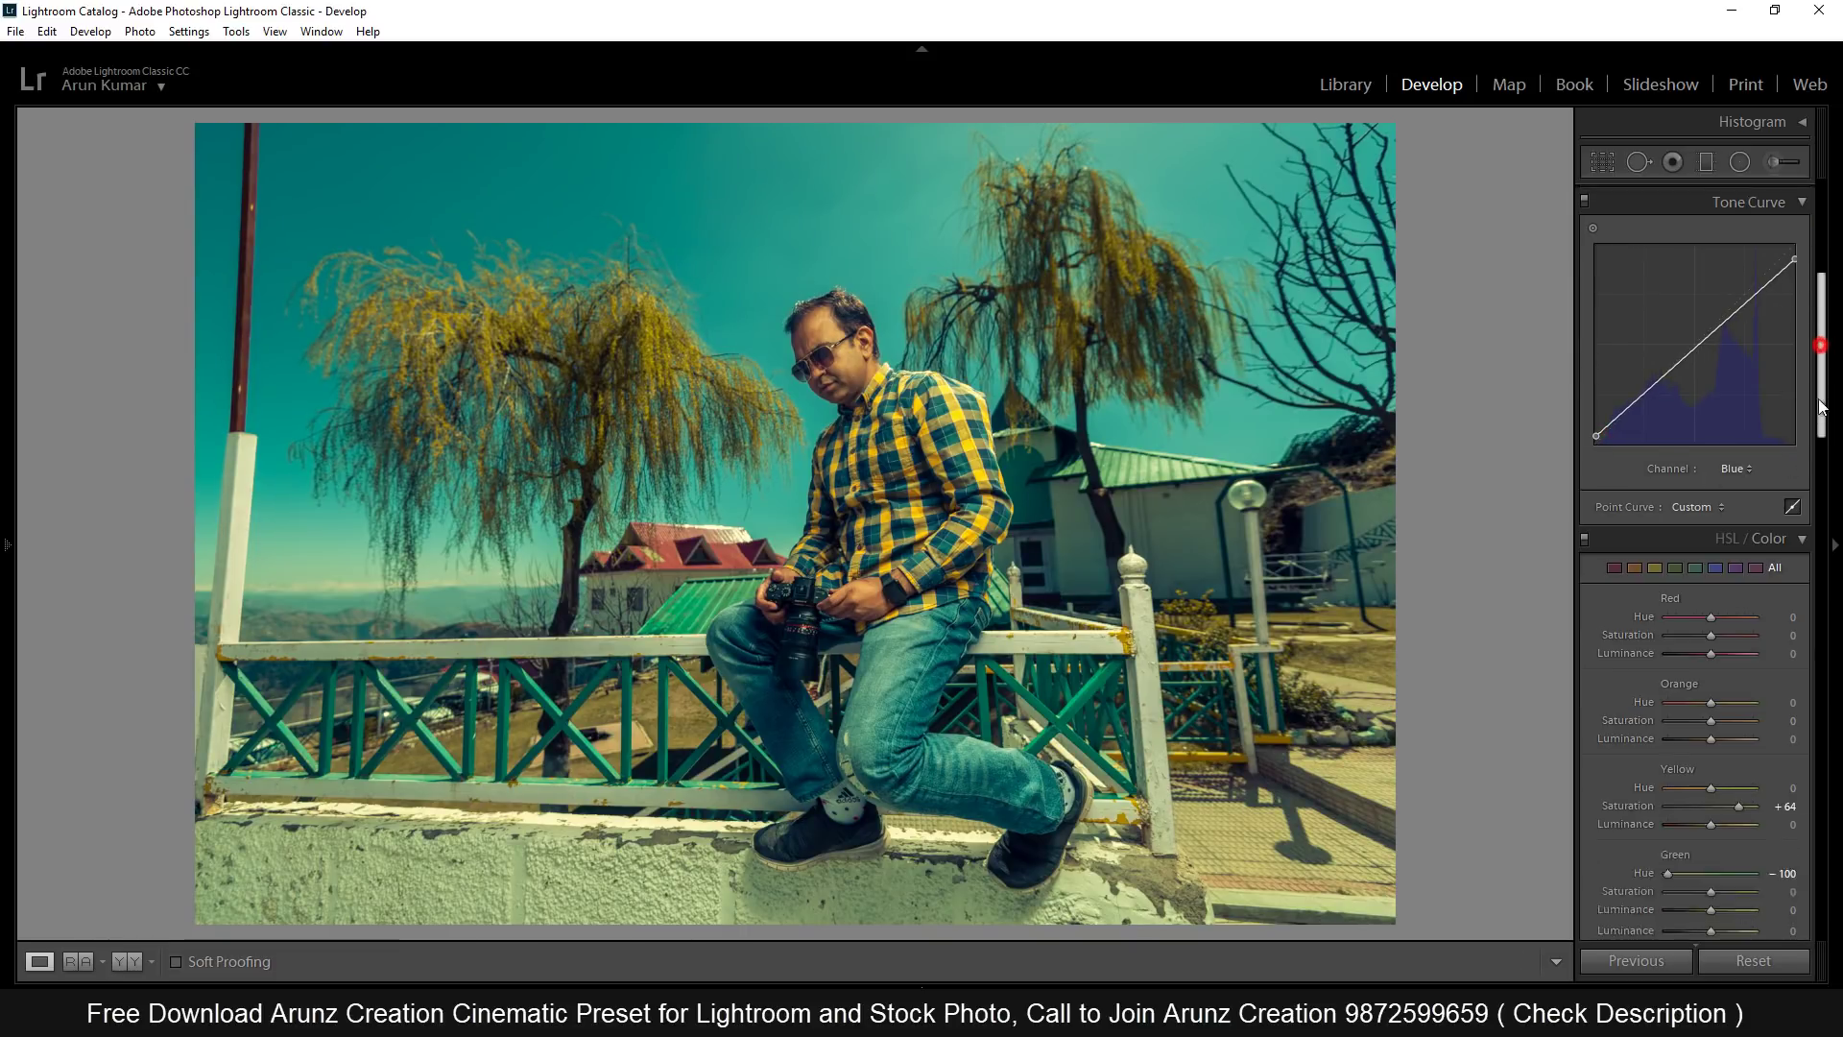
left_click_drag(1827, 354, 1826, 475)
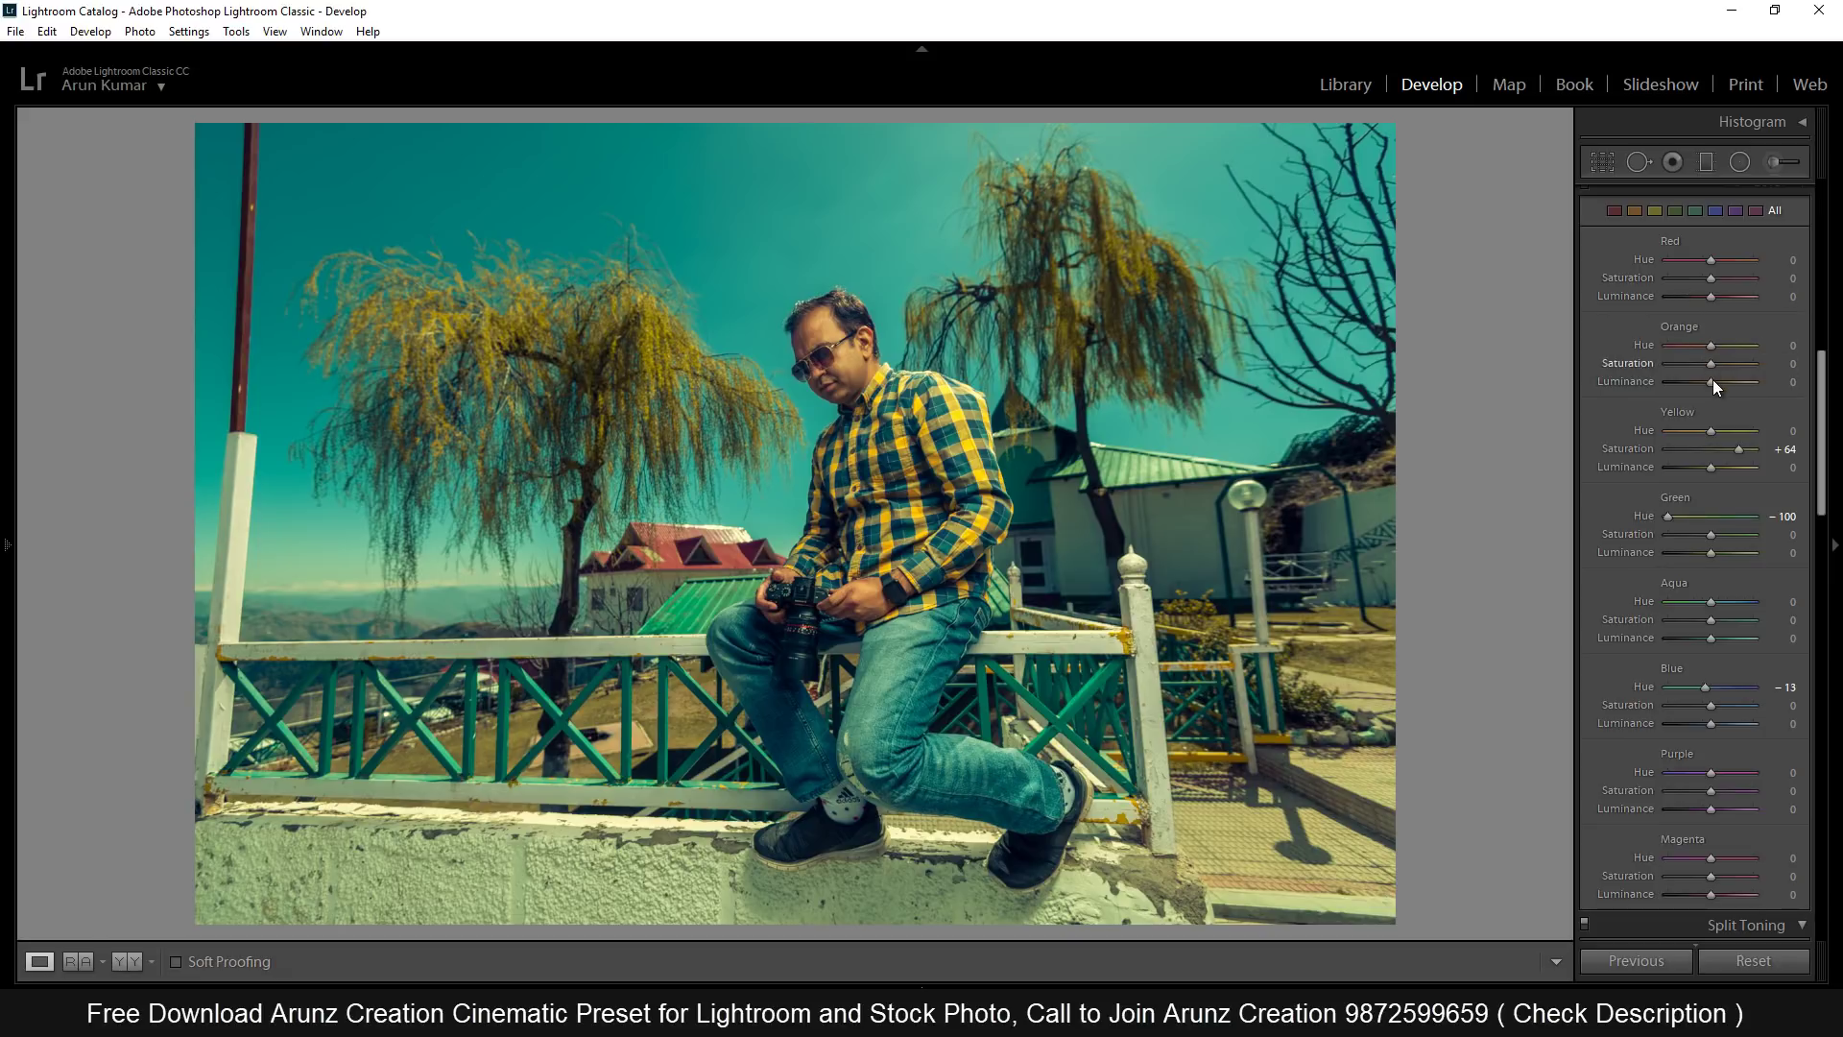
Step: Test Orange Saturation at its extremes and leave it at +40
left_click(1711, 364)
left_click_drag(1720, 365, 1594, 361)
left_click_drag(1731, 364, 1739, 365)
mouse_move(1822, 411)
left_mouse_down()
mouse_move(1819, 483)
mouse_move(1817, 217)
left_mouse_up()
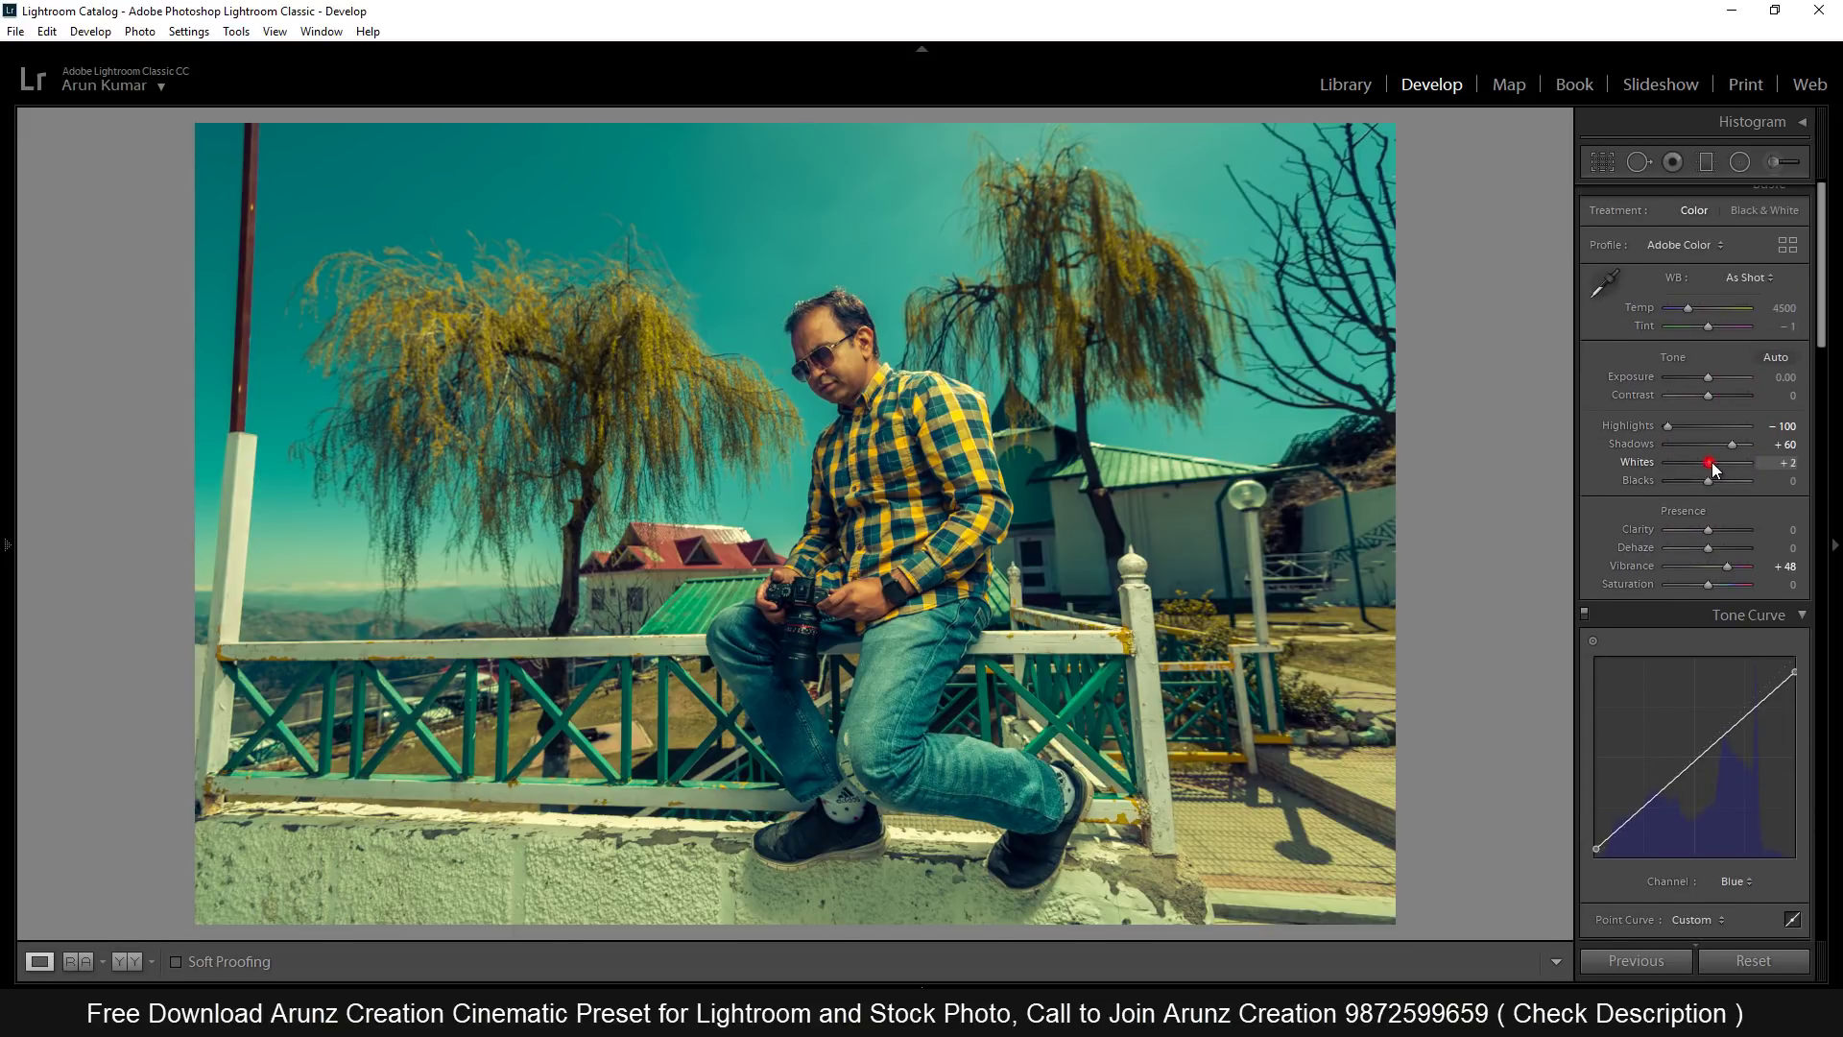
left_click_drag(1707, 462, 1721, 462)
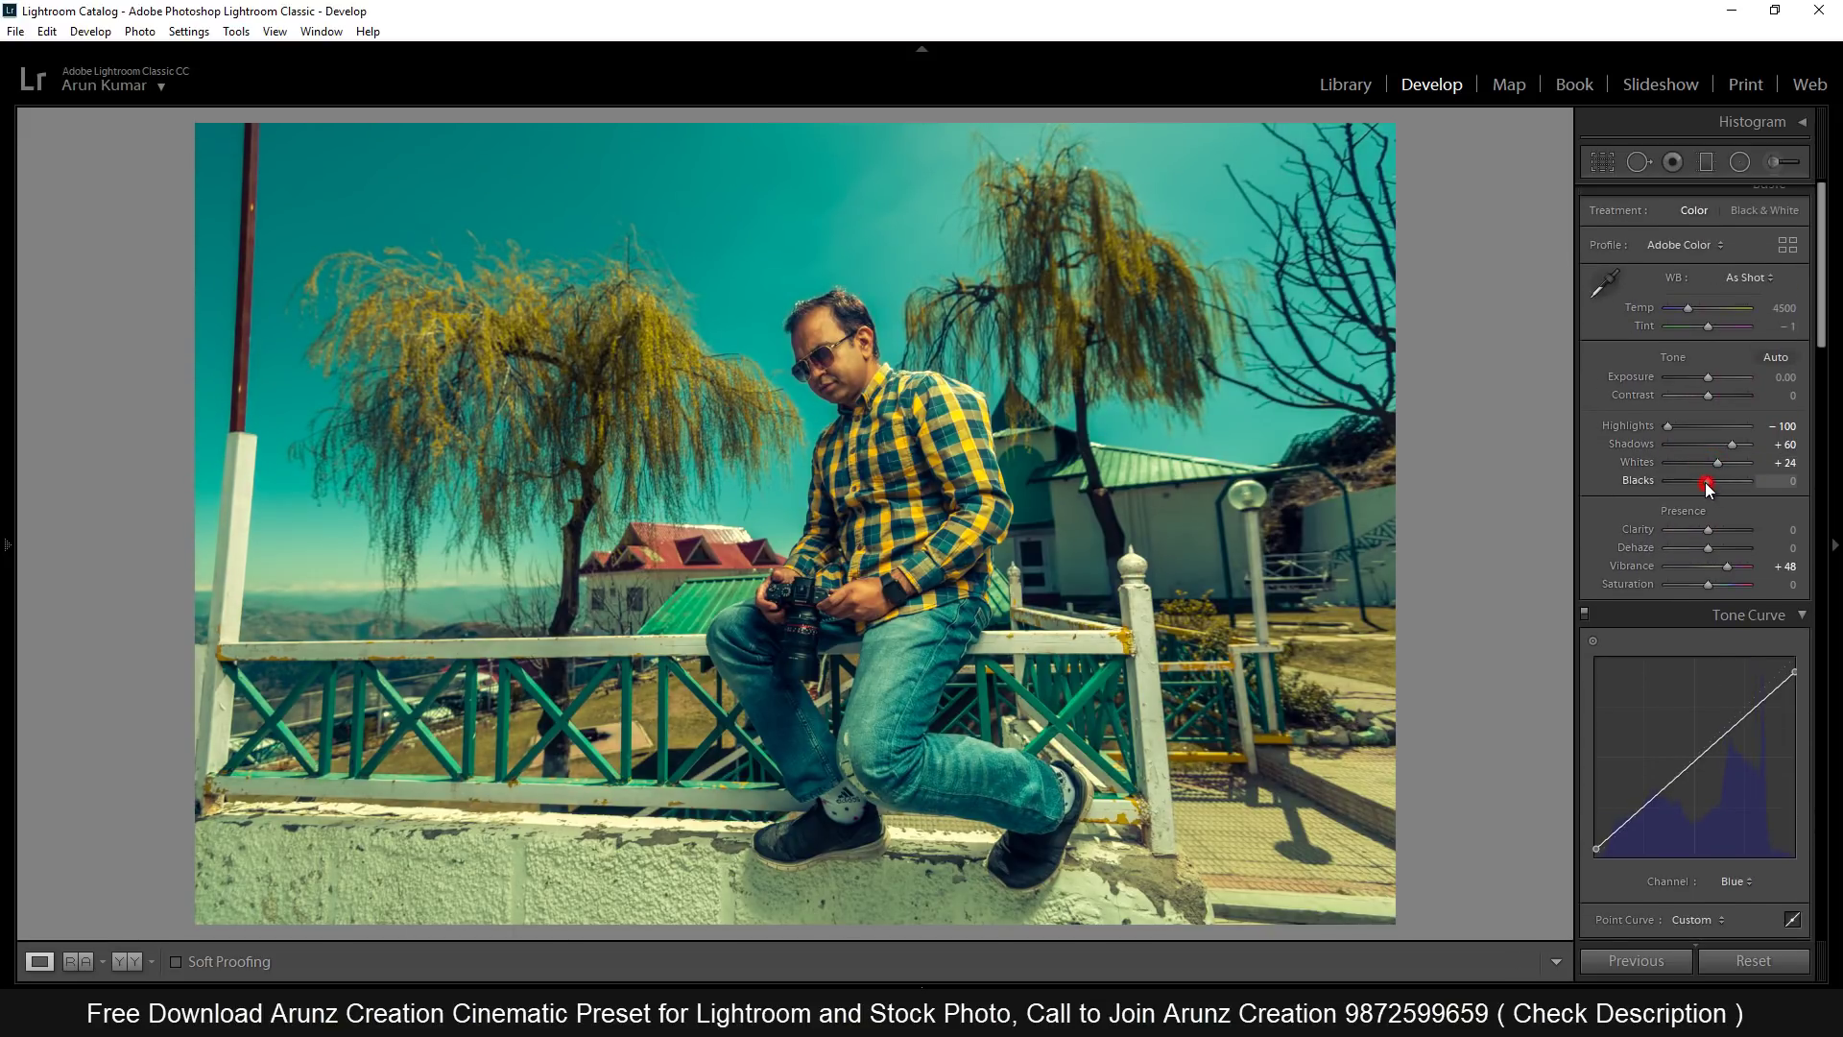
Step: Reset Blacks to 0, raise Clarity to +12, and compare with the original
double_click(1644, 480)
left_click_drag(1708, 530, 1715, 530)
key("backslash")
key("backslash")
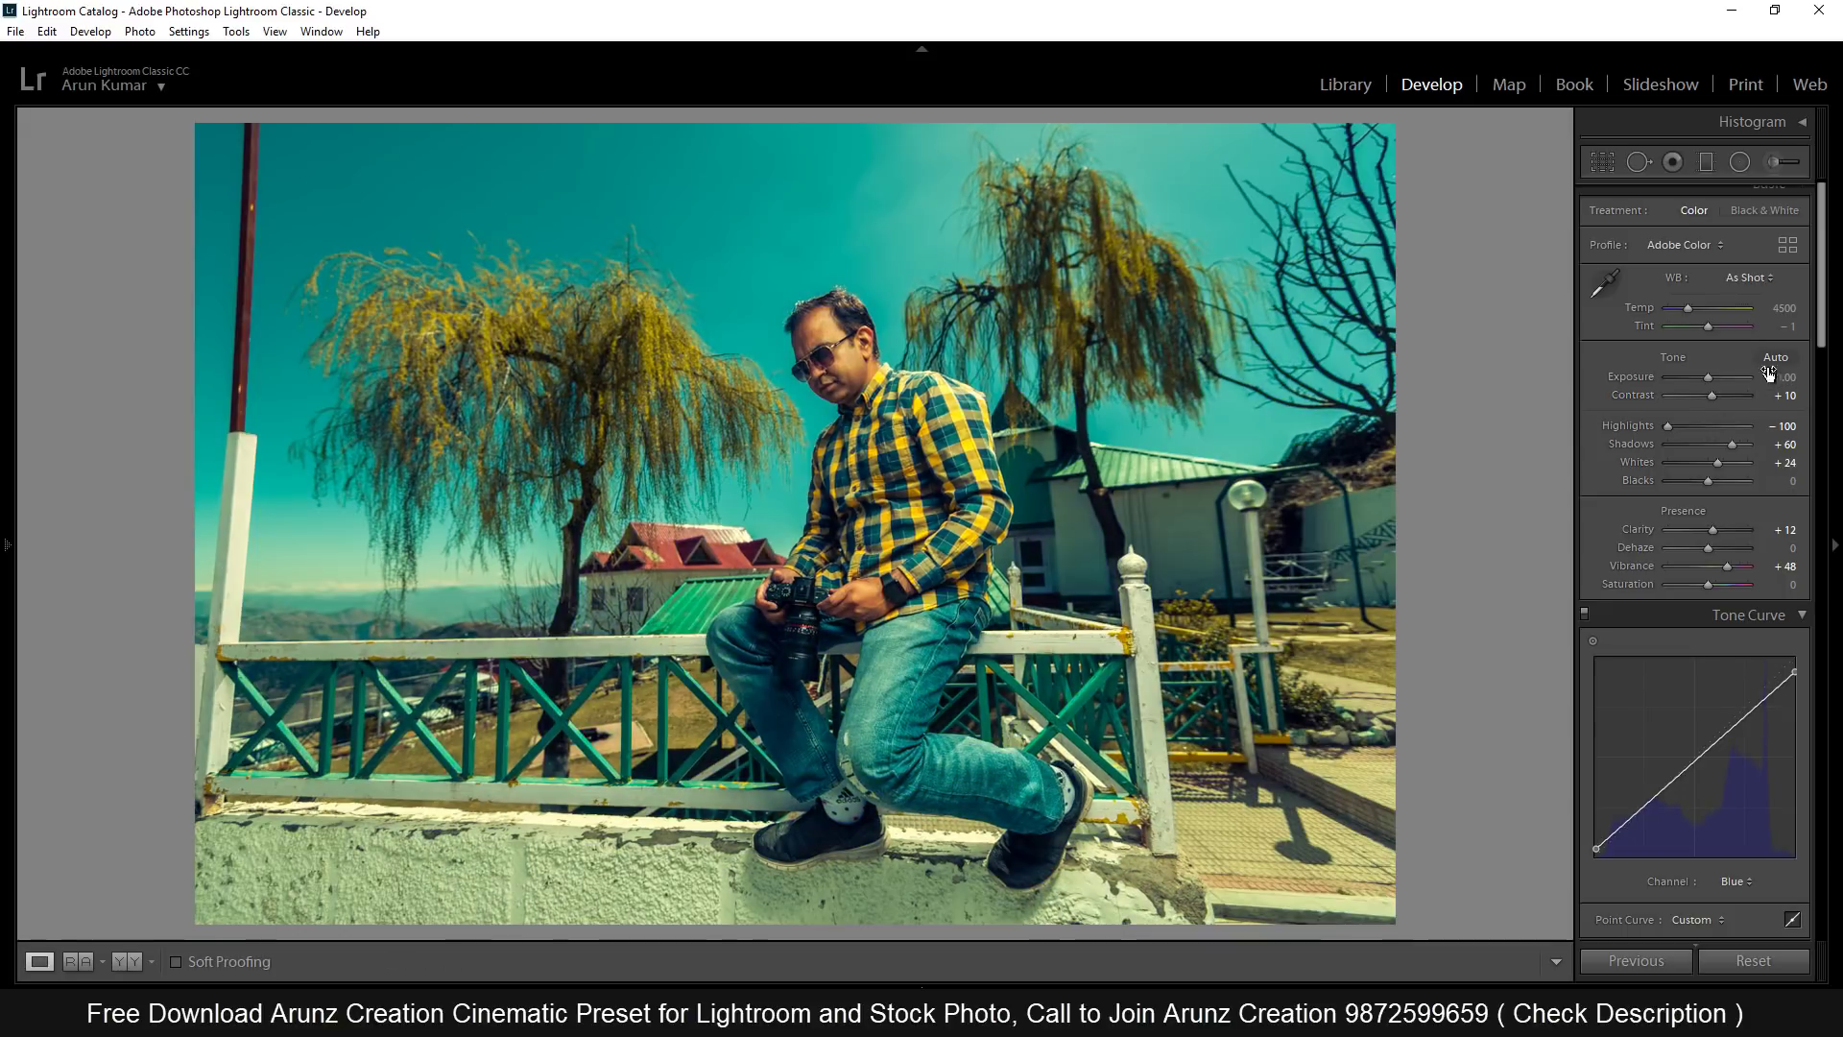
scroll(1802, 600, "down", 8)
scroll(1802, 601, "up", 8)
Step: Crop tighter around the man, rotate slightly to straighten, and compare Before/After
left_click(1602, 163)
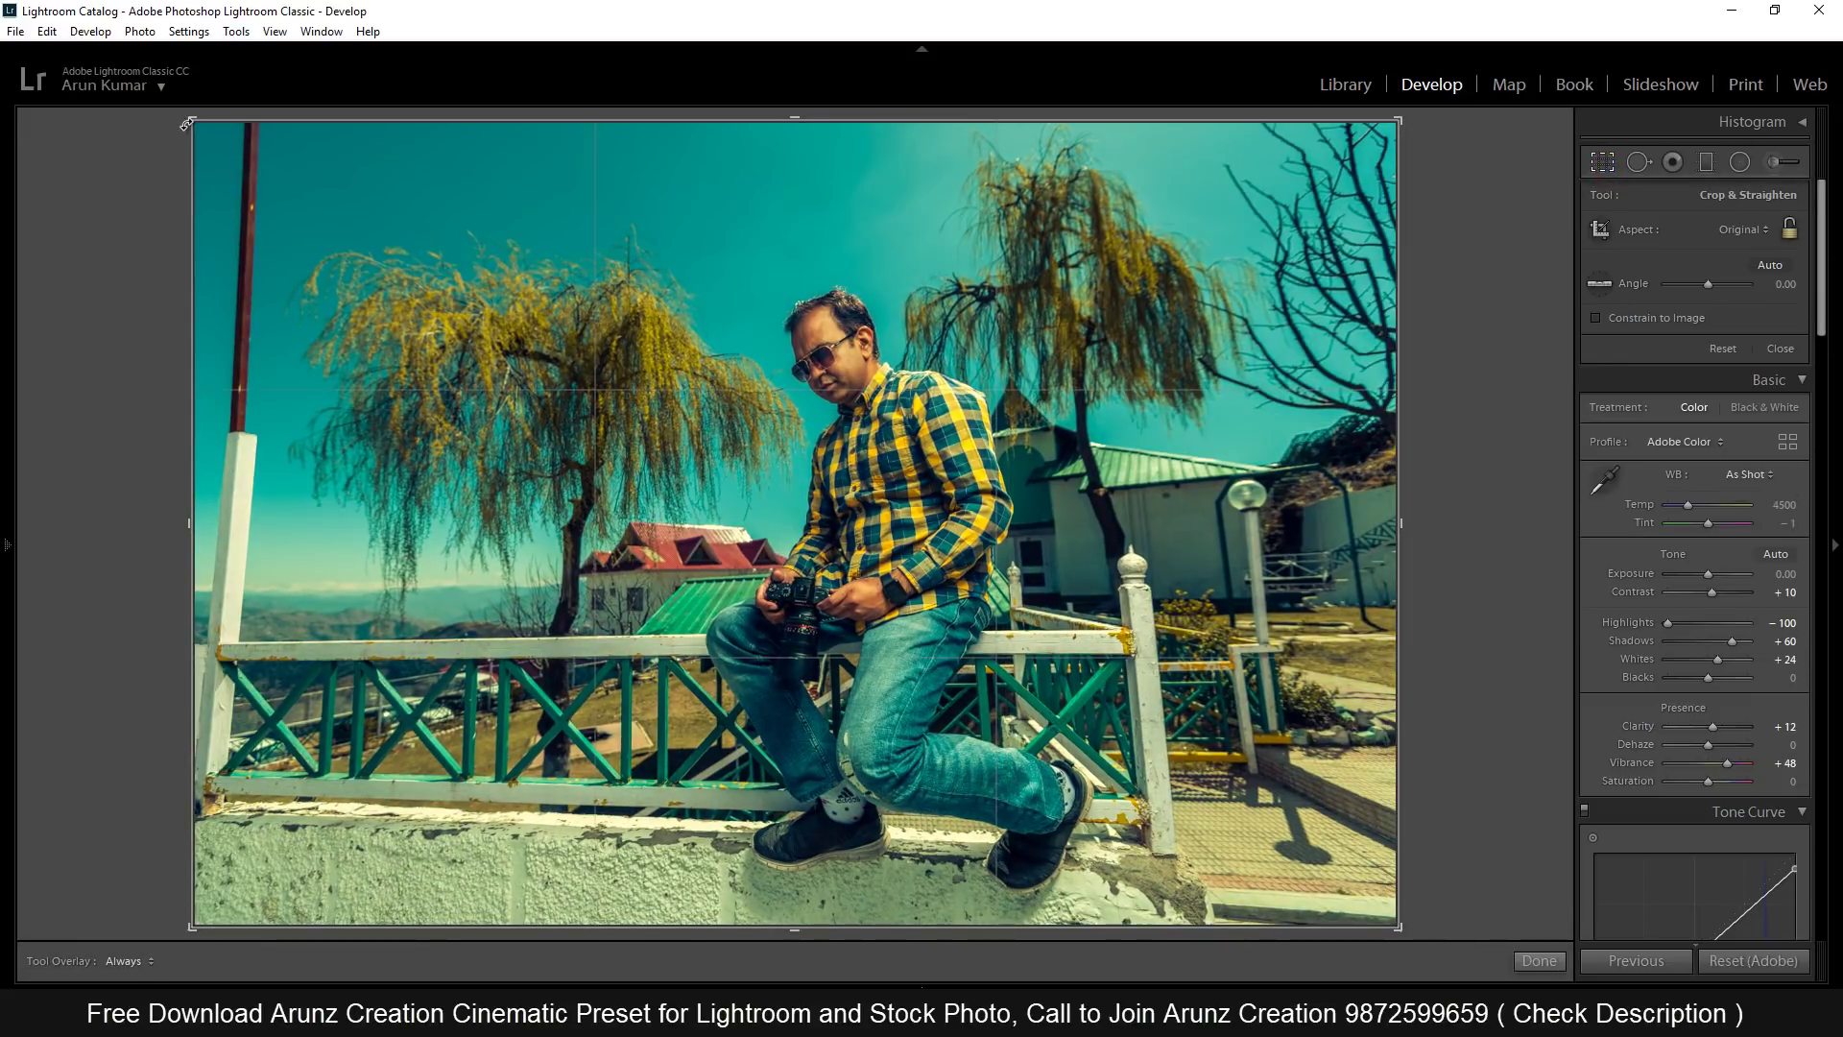
left_click_drag(193, 121, 240, 153)
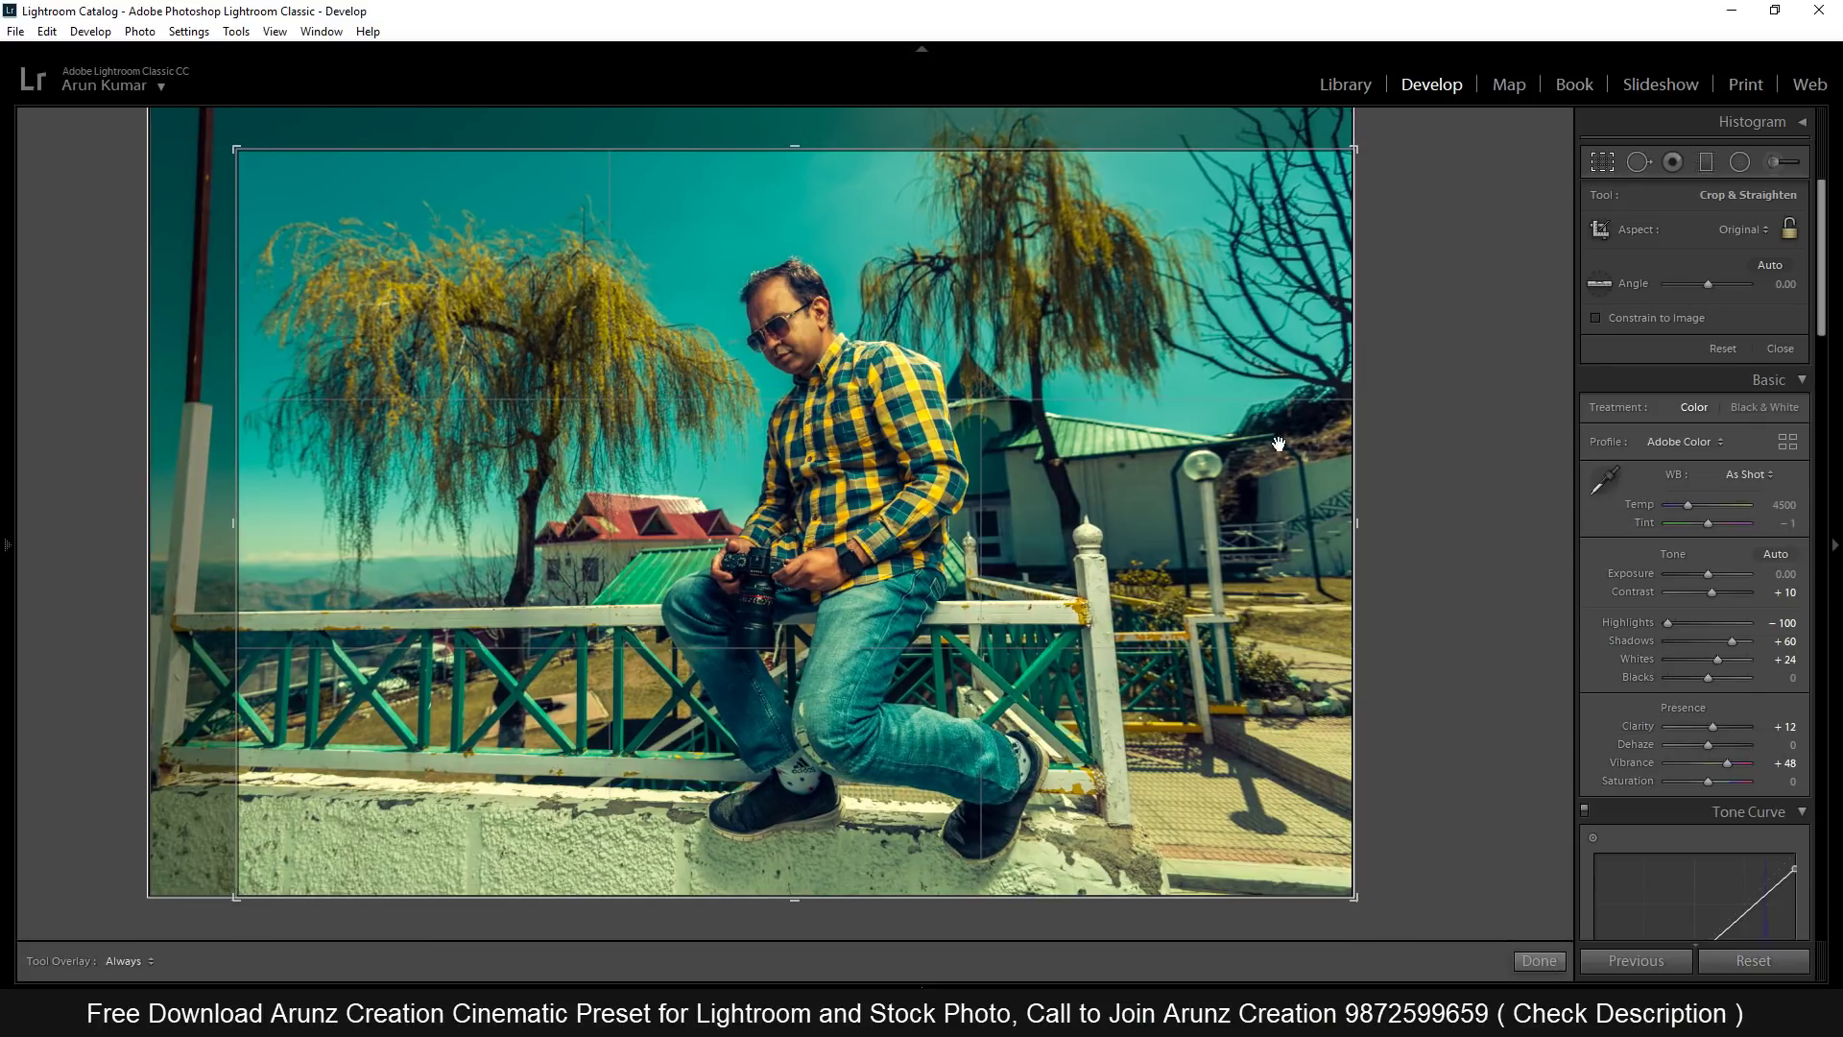
left_click_drag(1470, 154, 1465, 137)
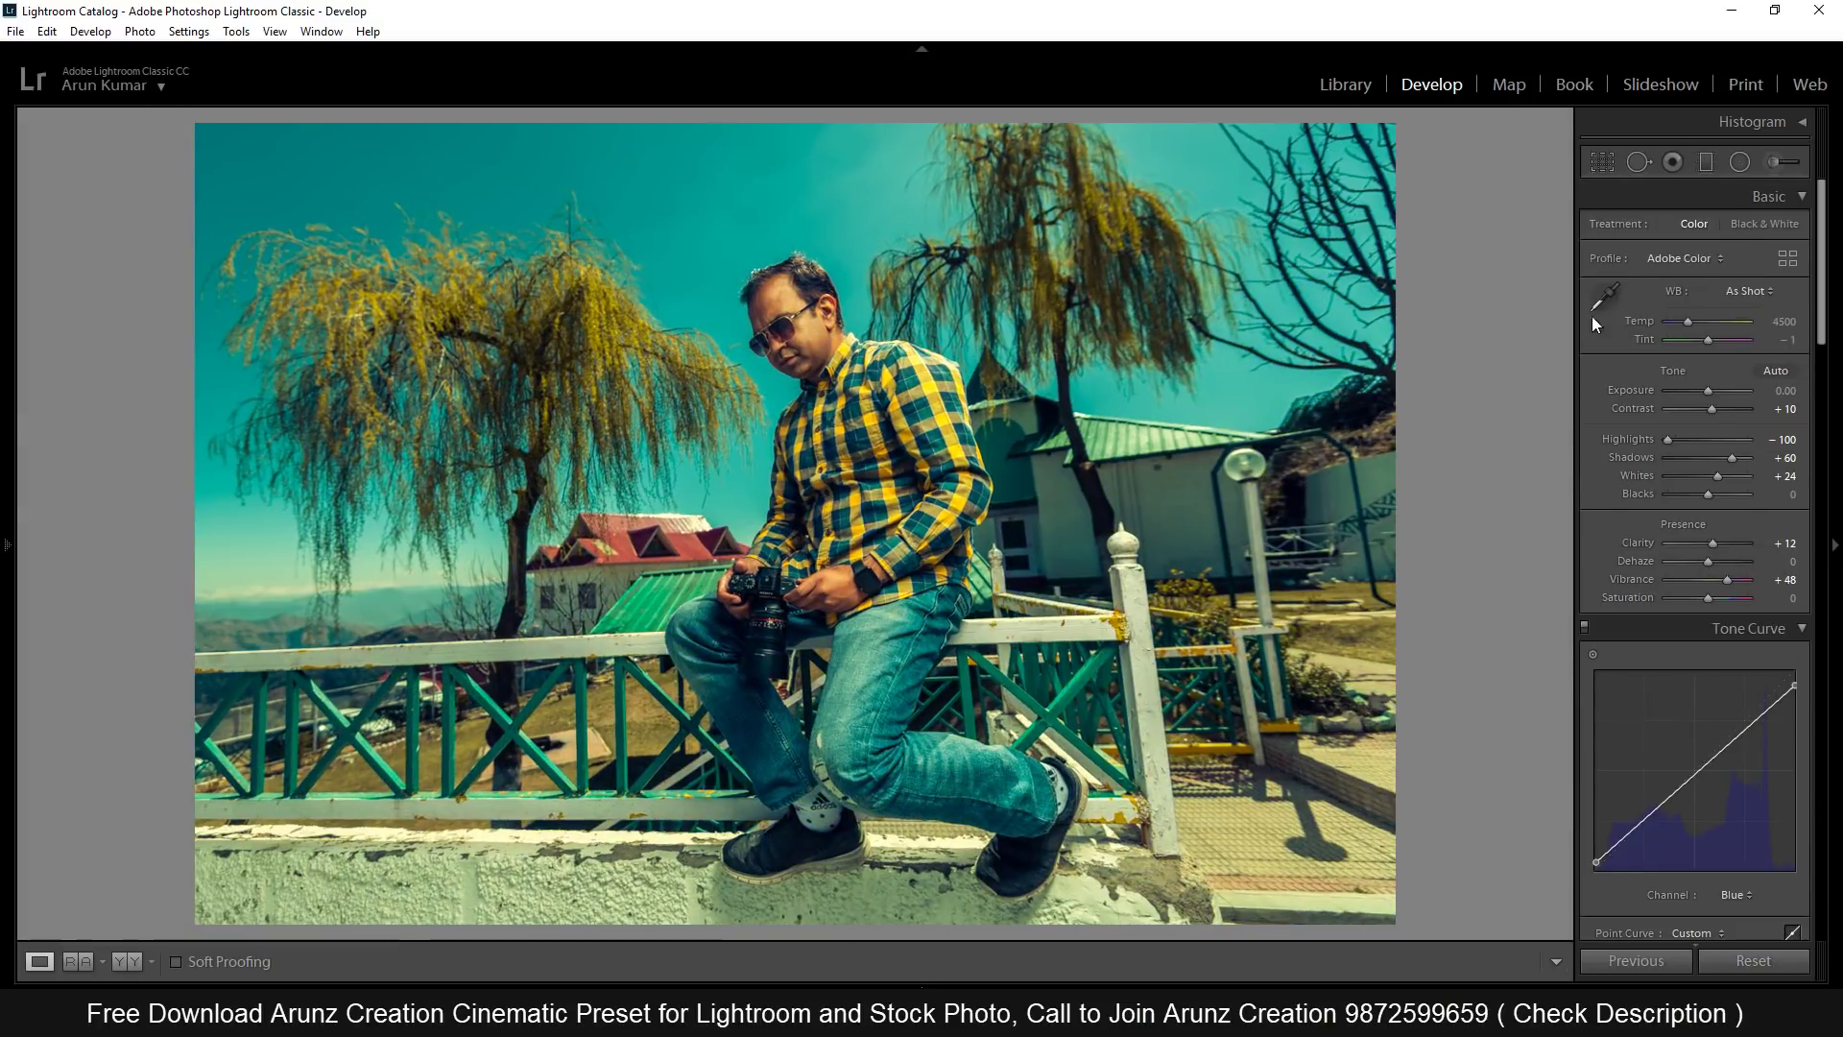
key("backslash")
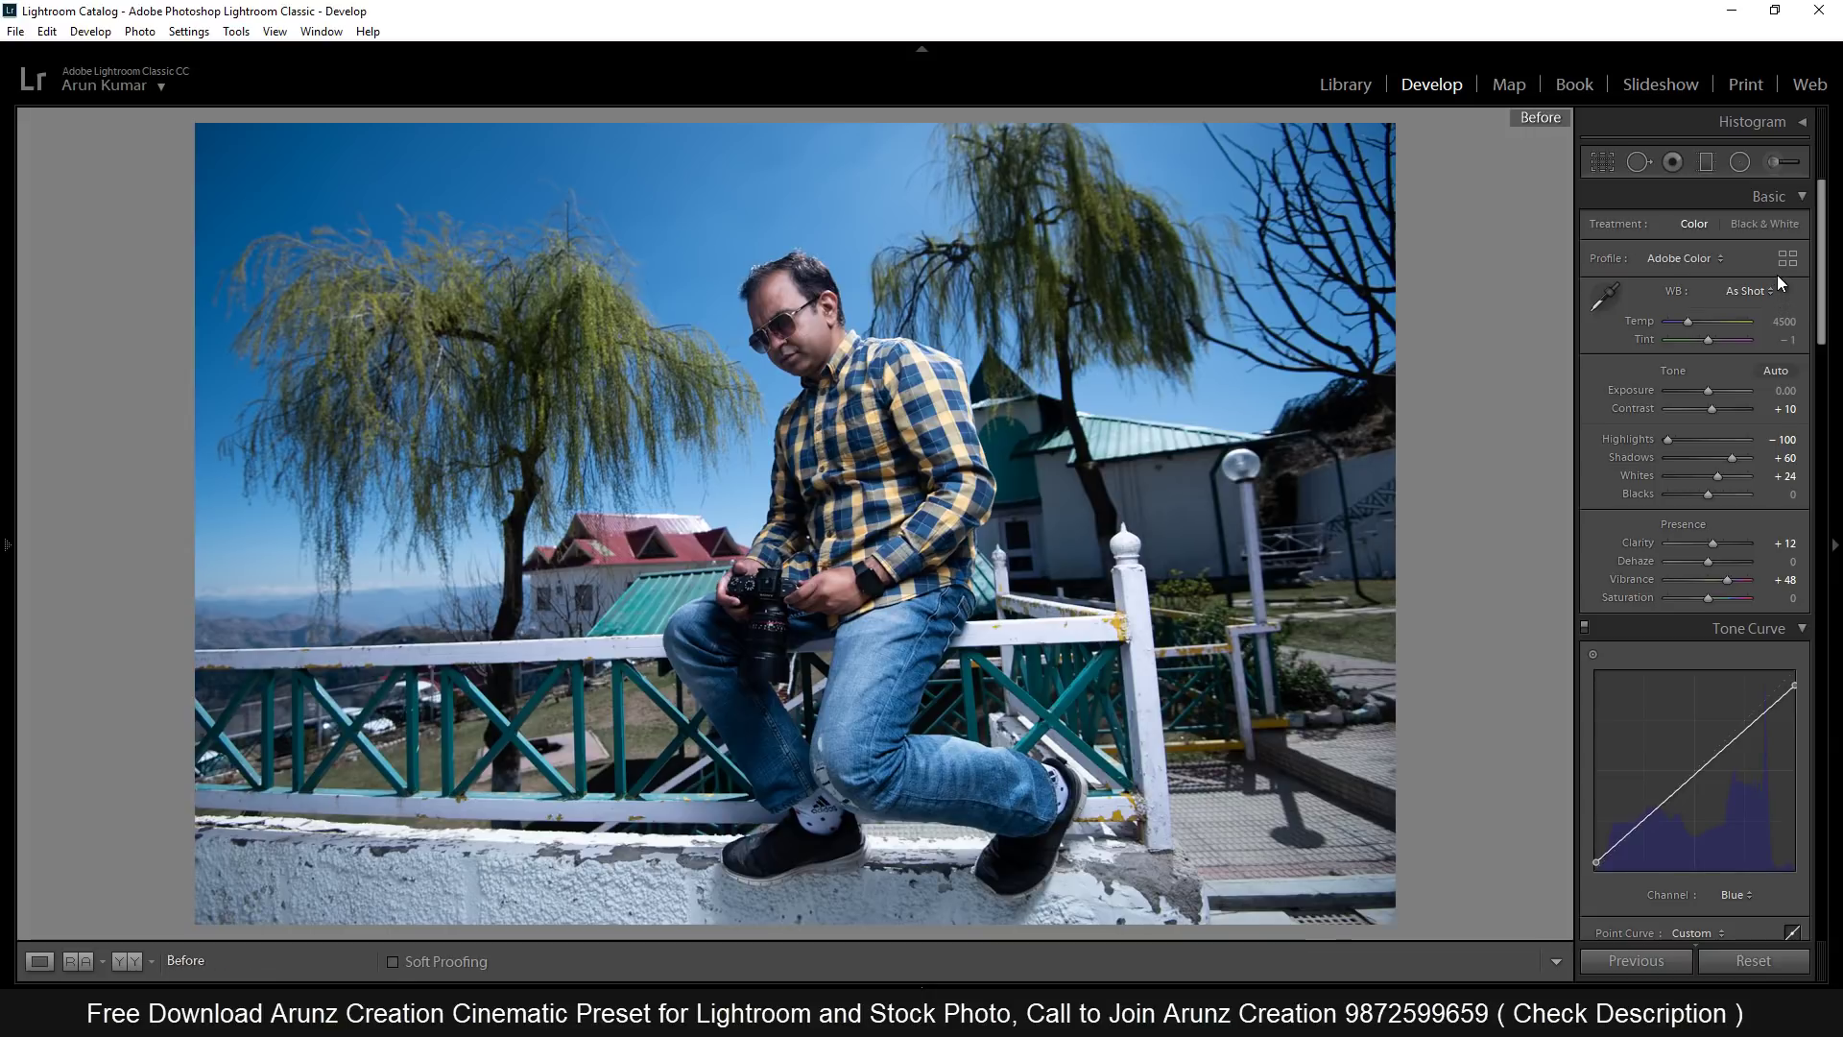
key("backslash")
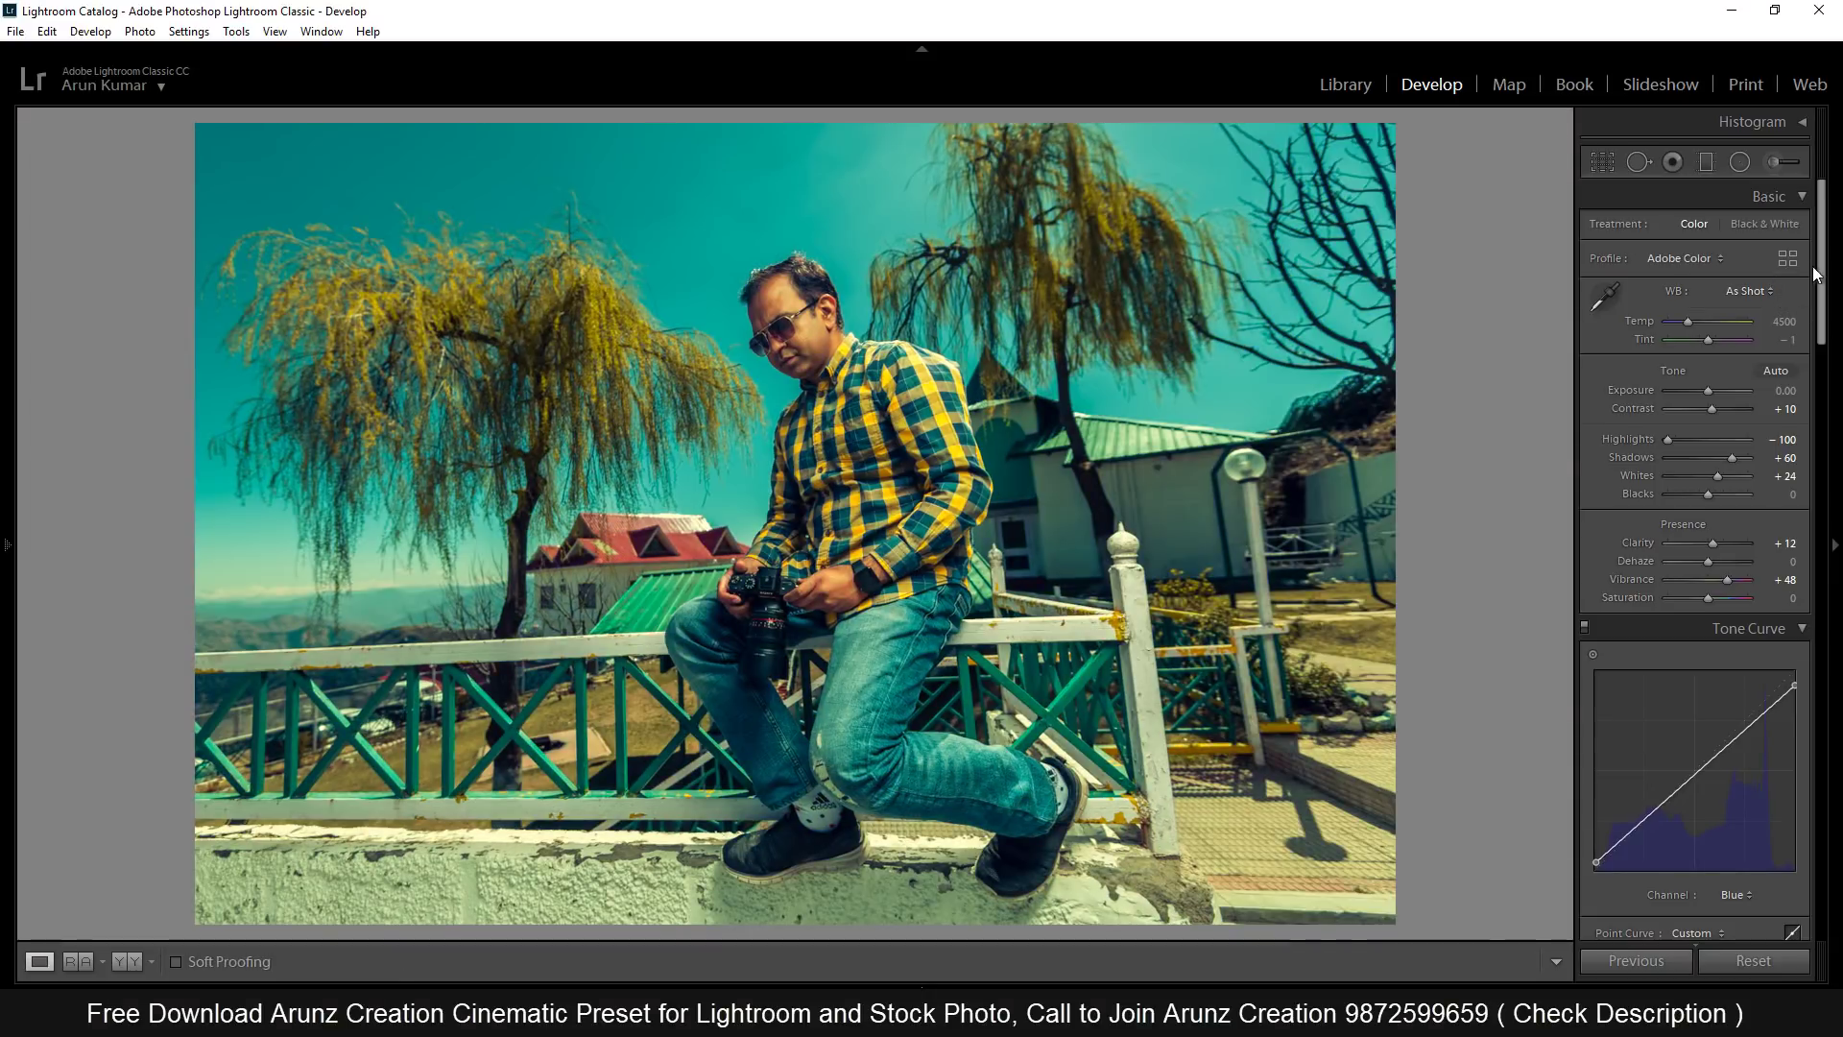
left_click_drag(1822, 270, 1826, 836)
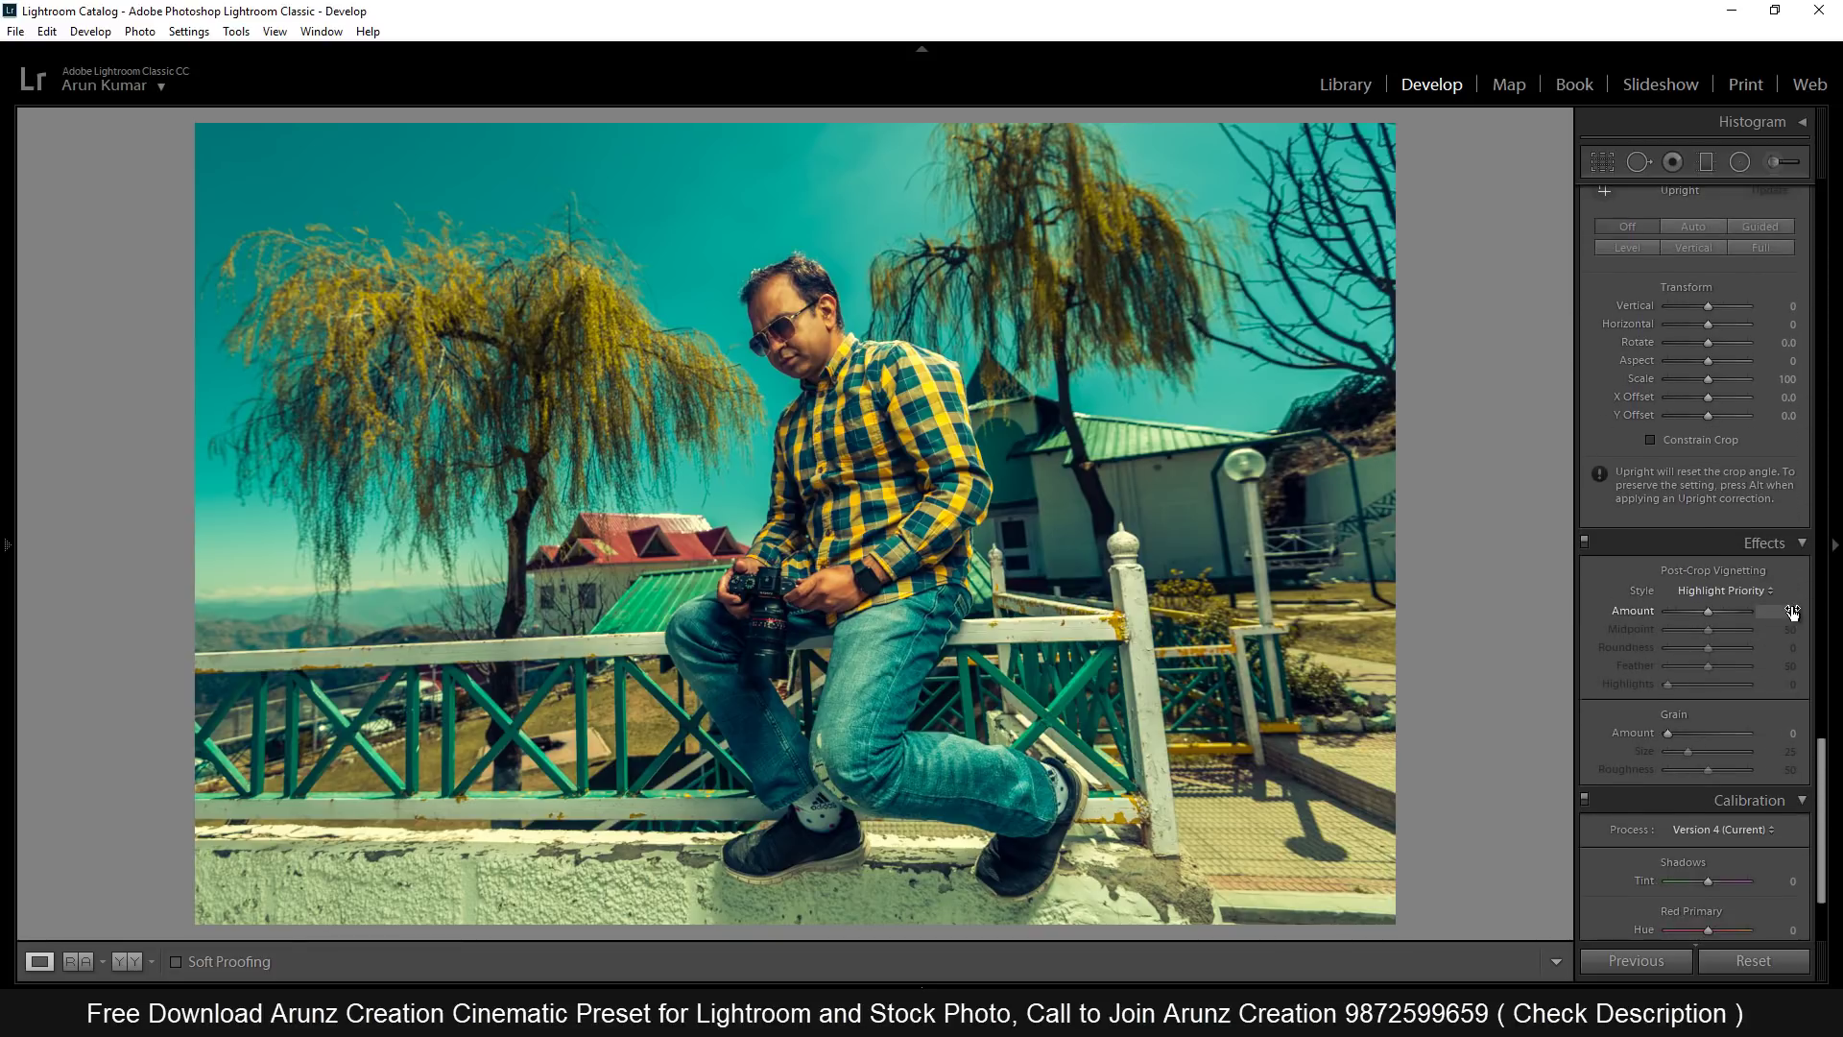
Step: Set a negative Post-Crop Vignetting Amount in the Effects panel
left_click_drag(1795, 611, 1776, 623)
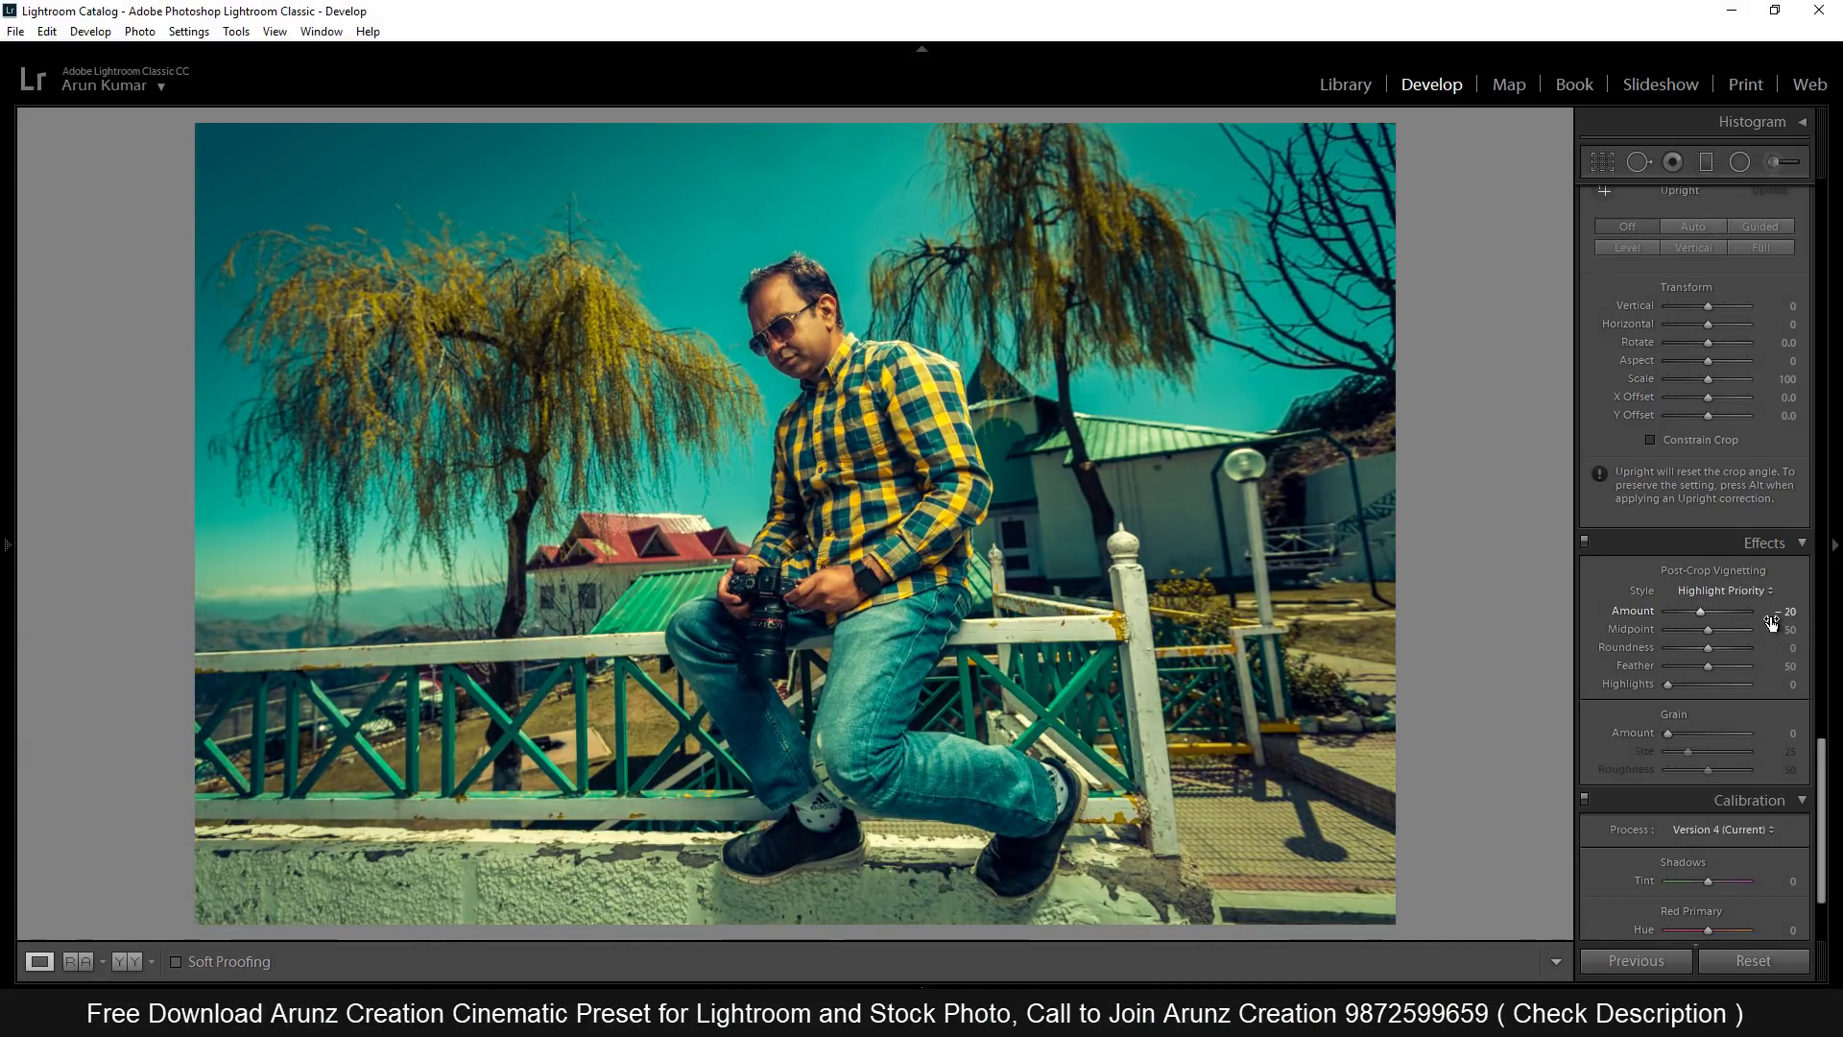
left_click_drag(1823, 806, 1839, 272)
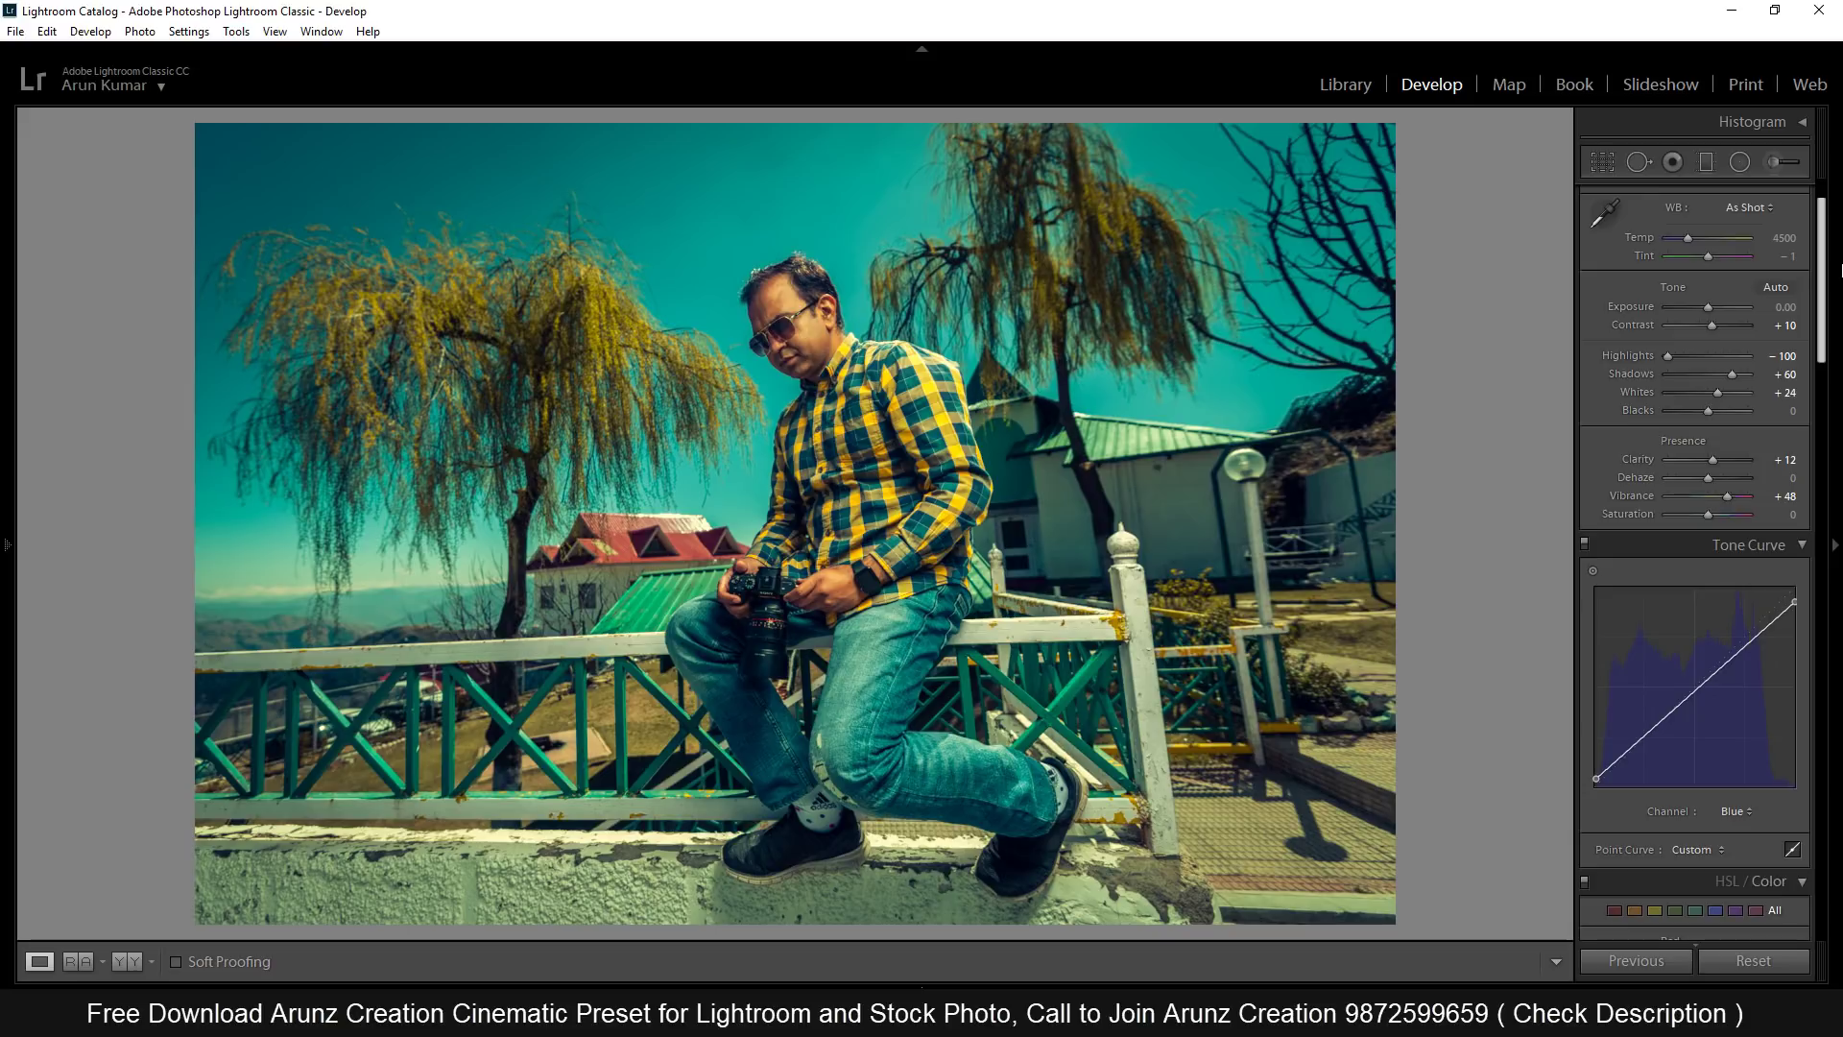
Step: Fade the blacks by lifting the RGB curve's black point with a midtone anchor, then compare before/after
left_click(1736, 811)
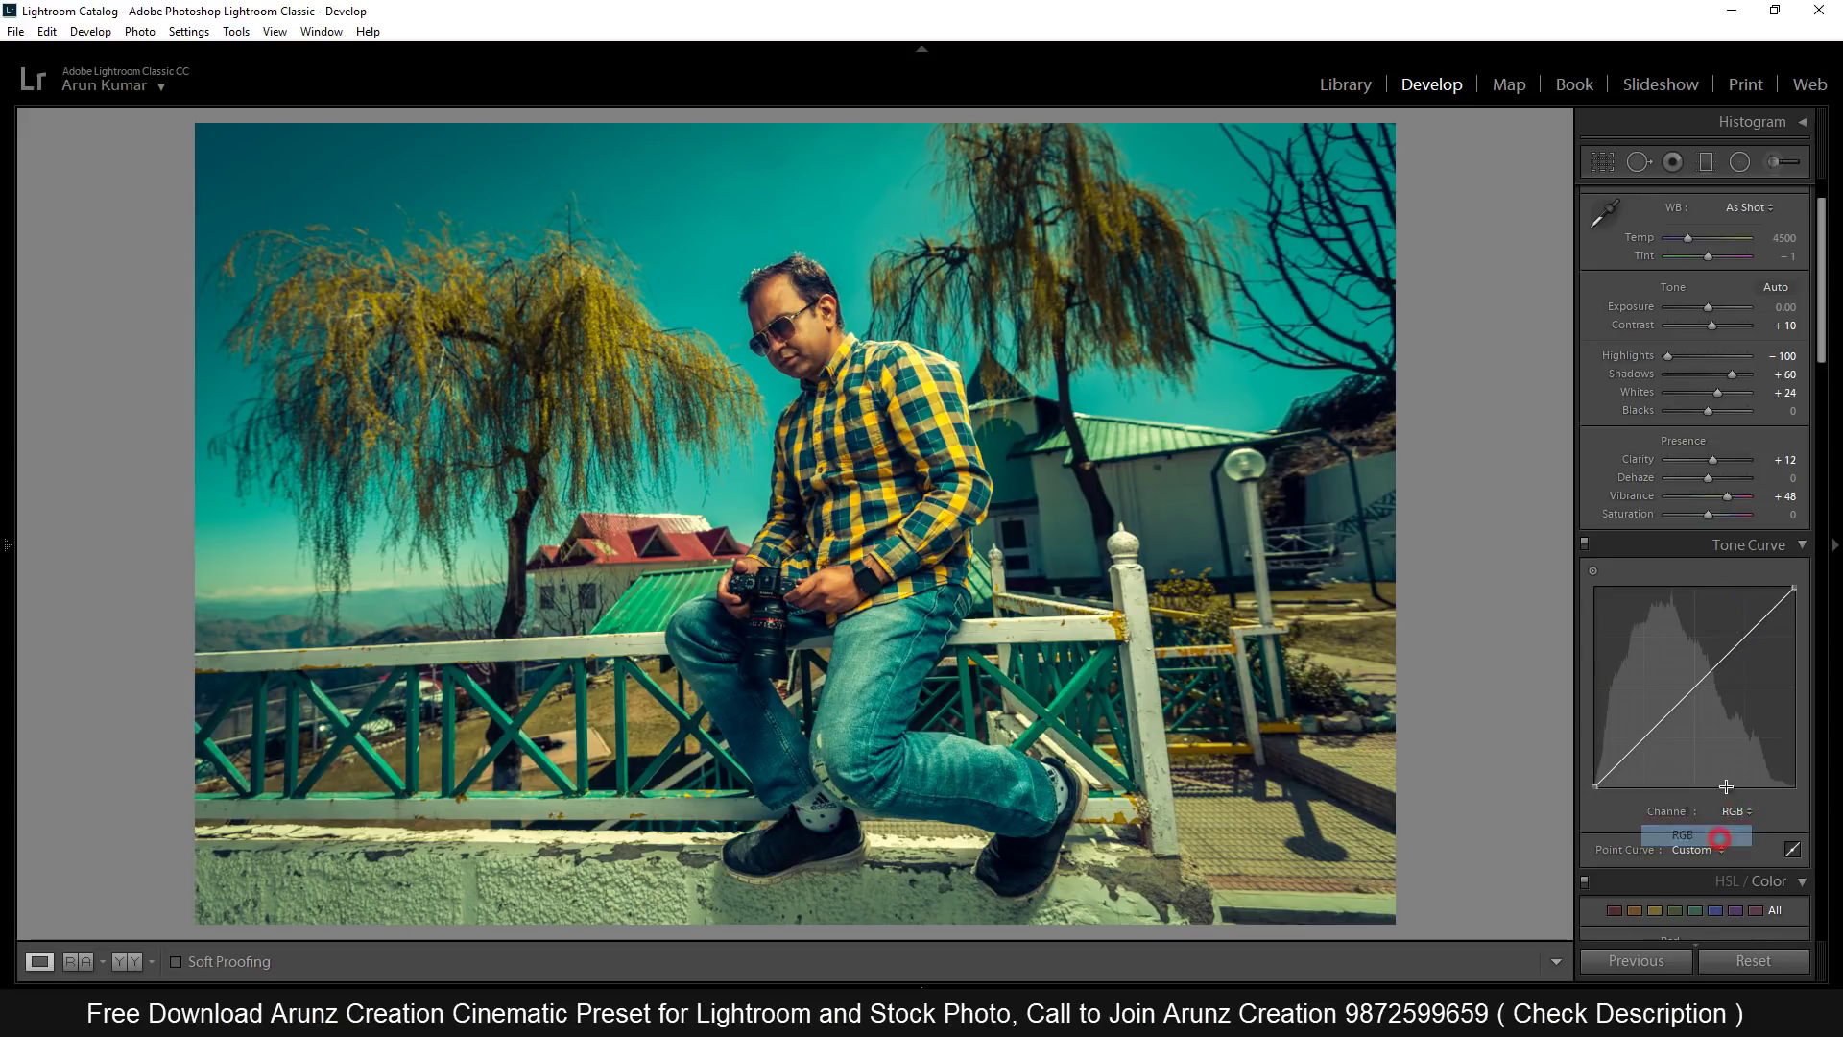
left_click(1679, 704)
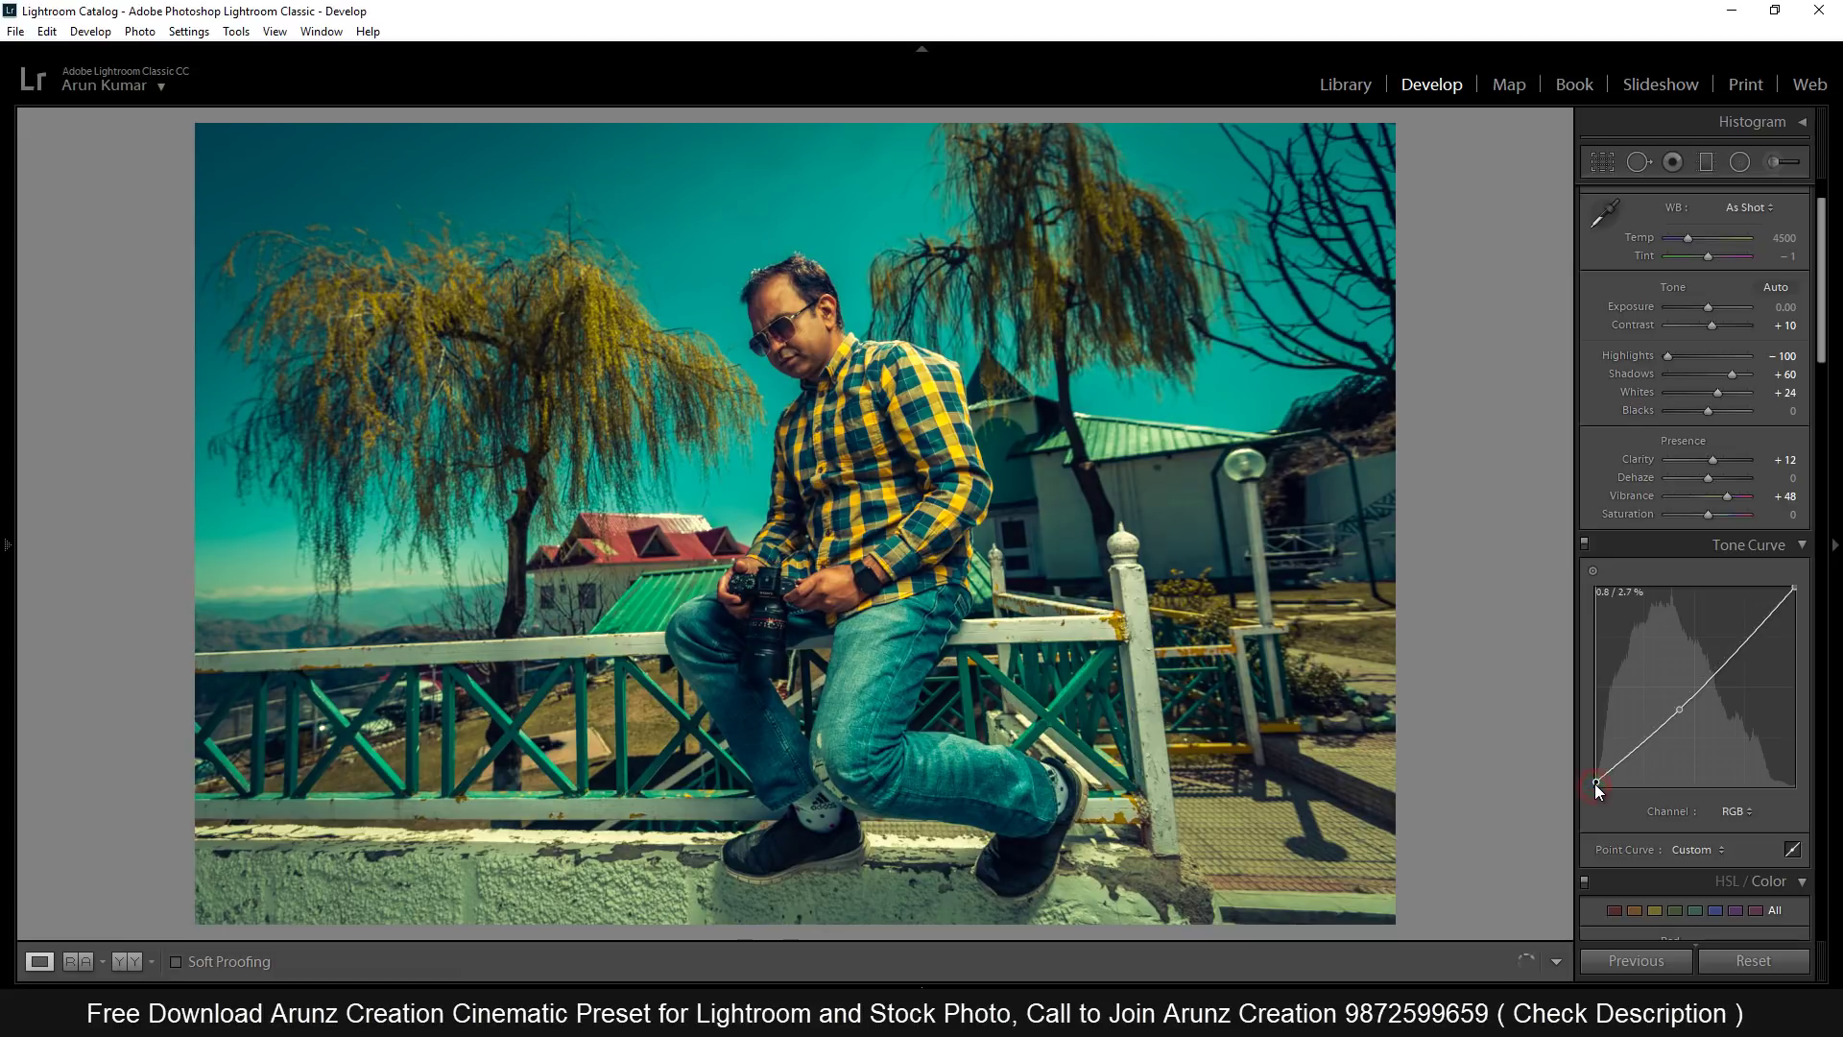
left_click_drag(1592, 781, 1591, 775)
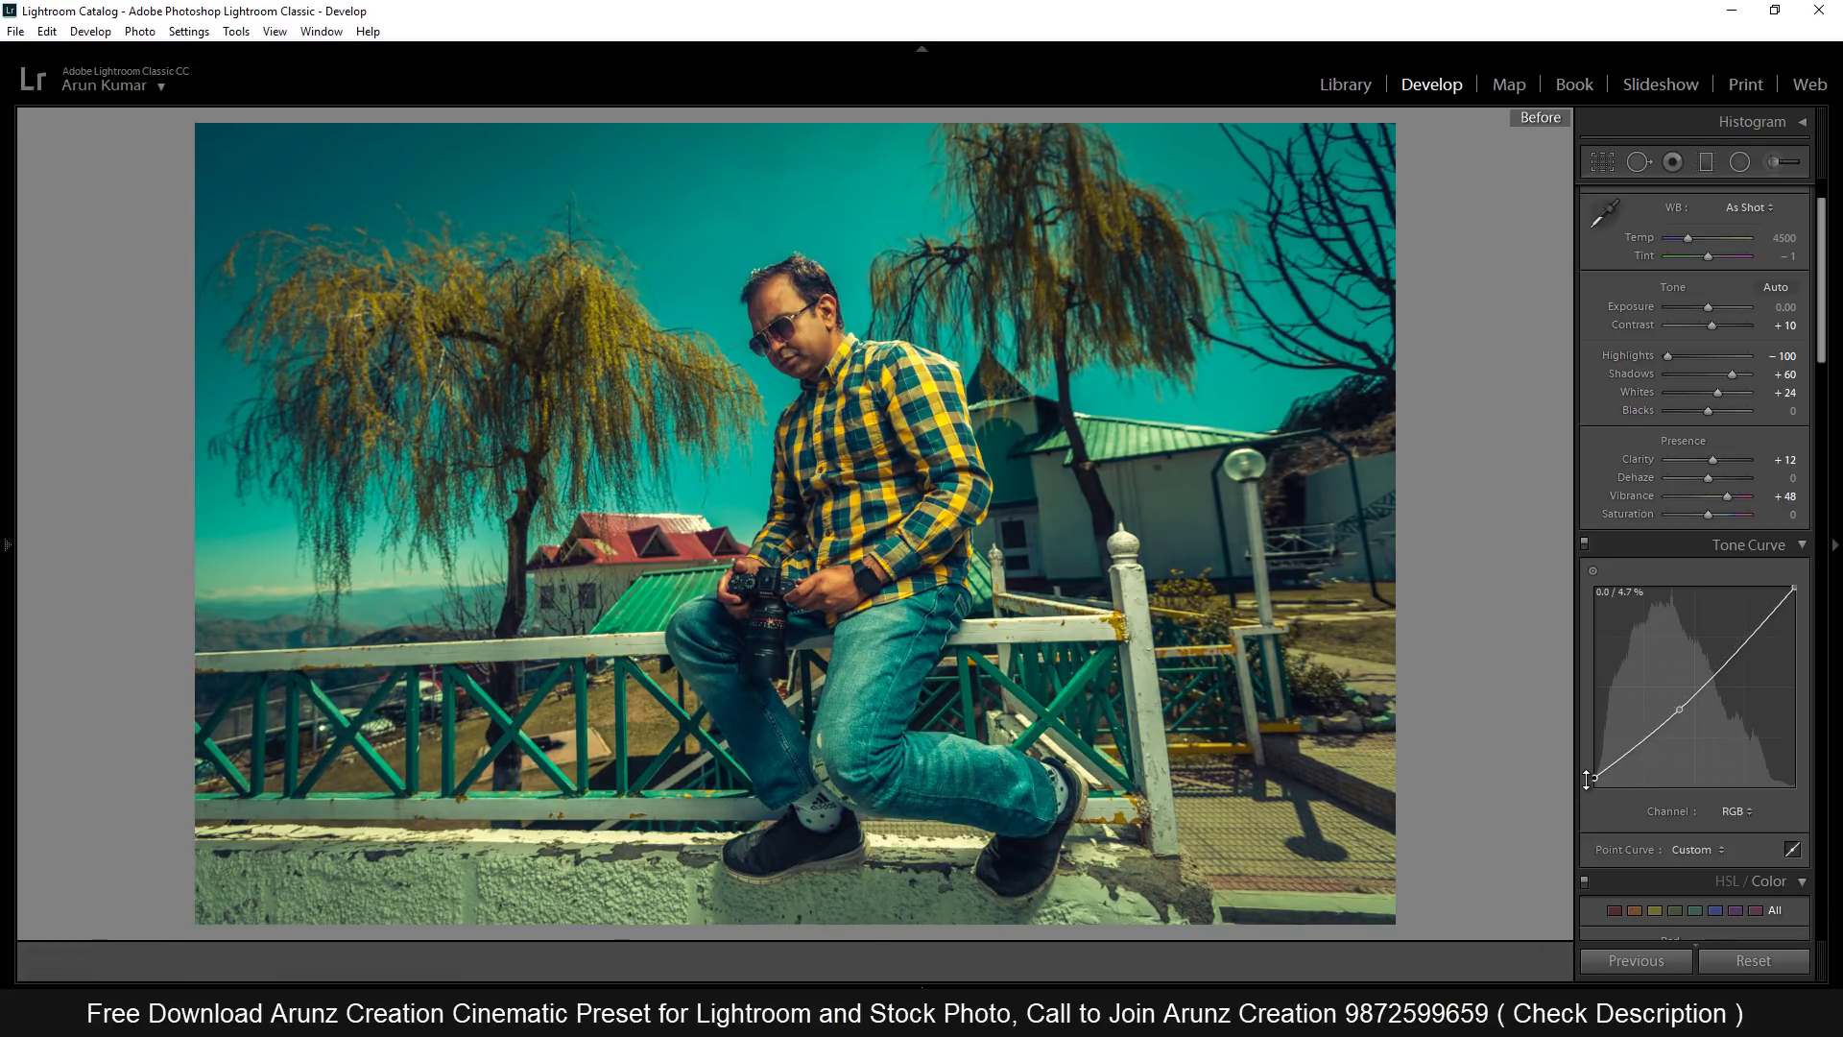
key("backslash")
key("backslash")
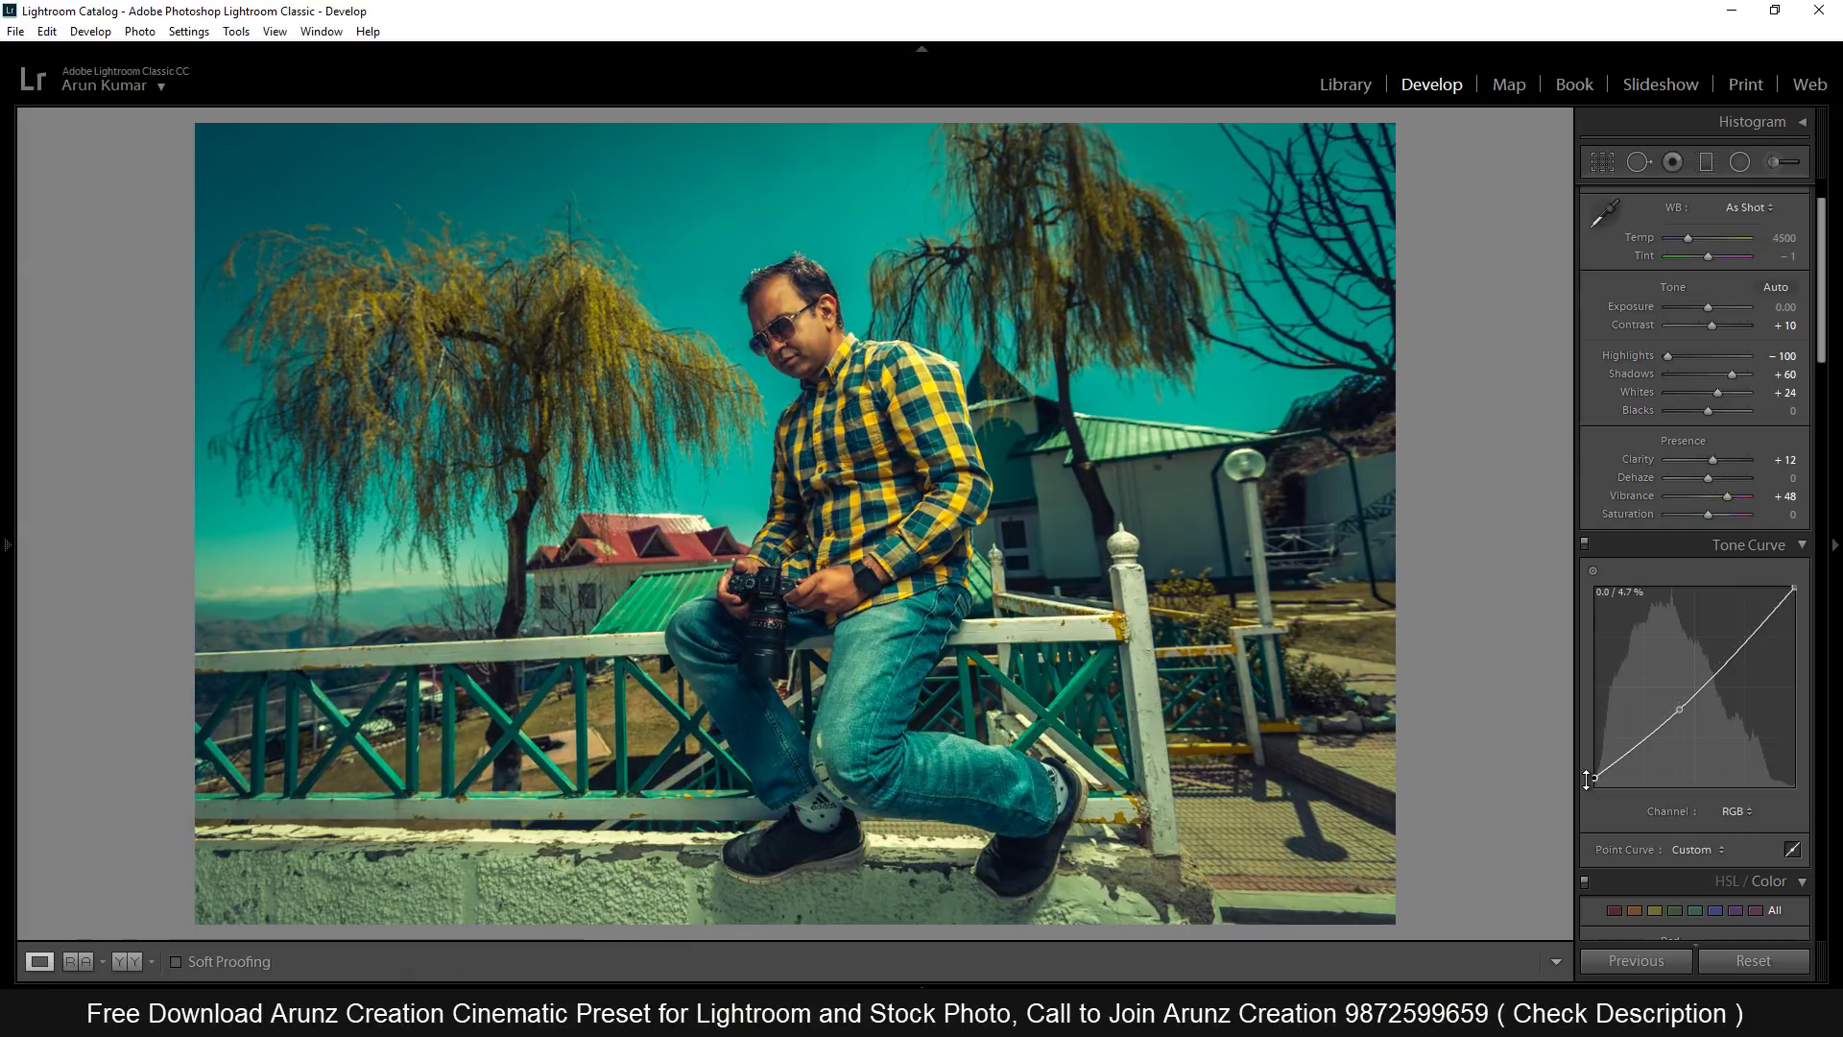